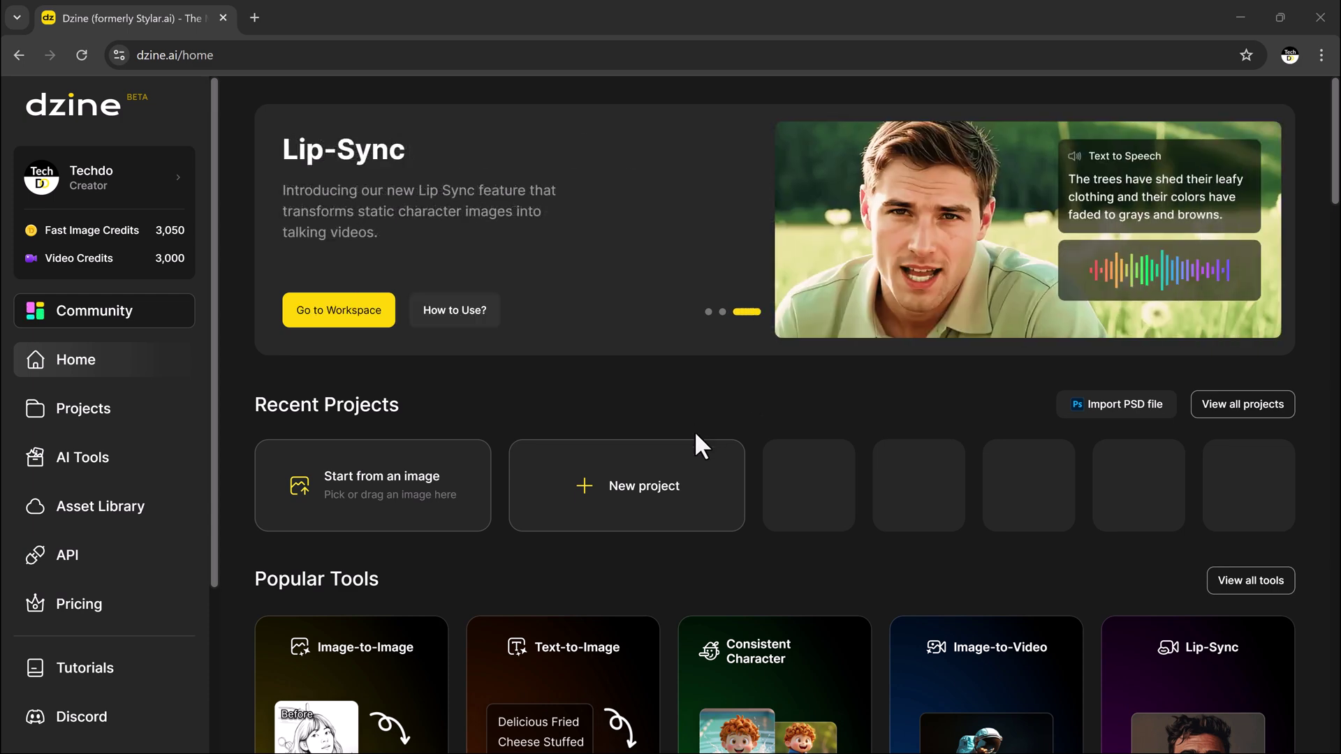
Step: Start a new blank project and open Build Your Character from the Character sidebar panel
scroll(696, 441, "down", 4)
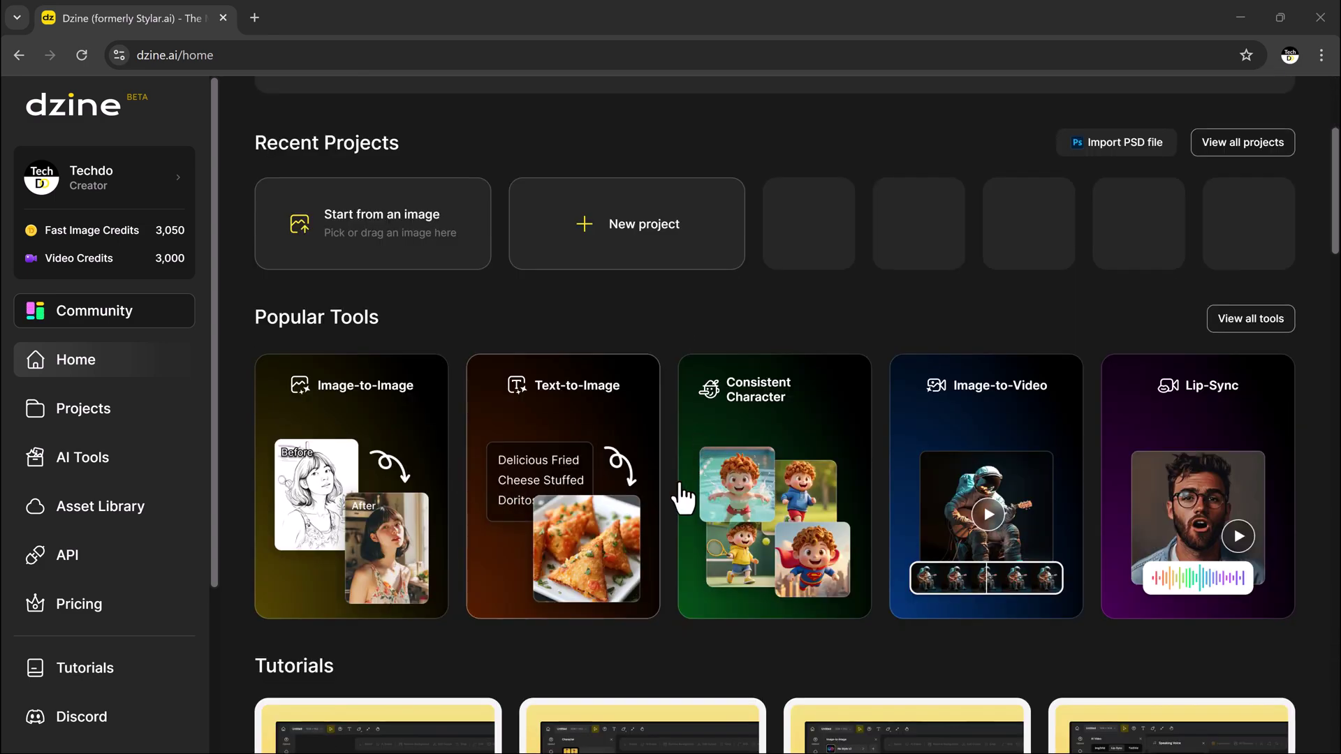
scroll(1048, 503, "down", 6)
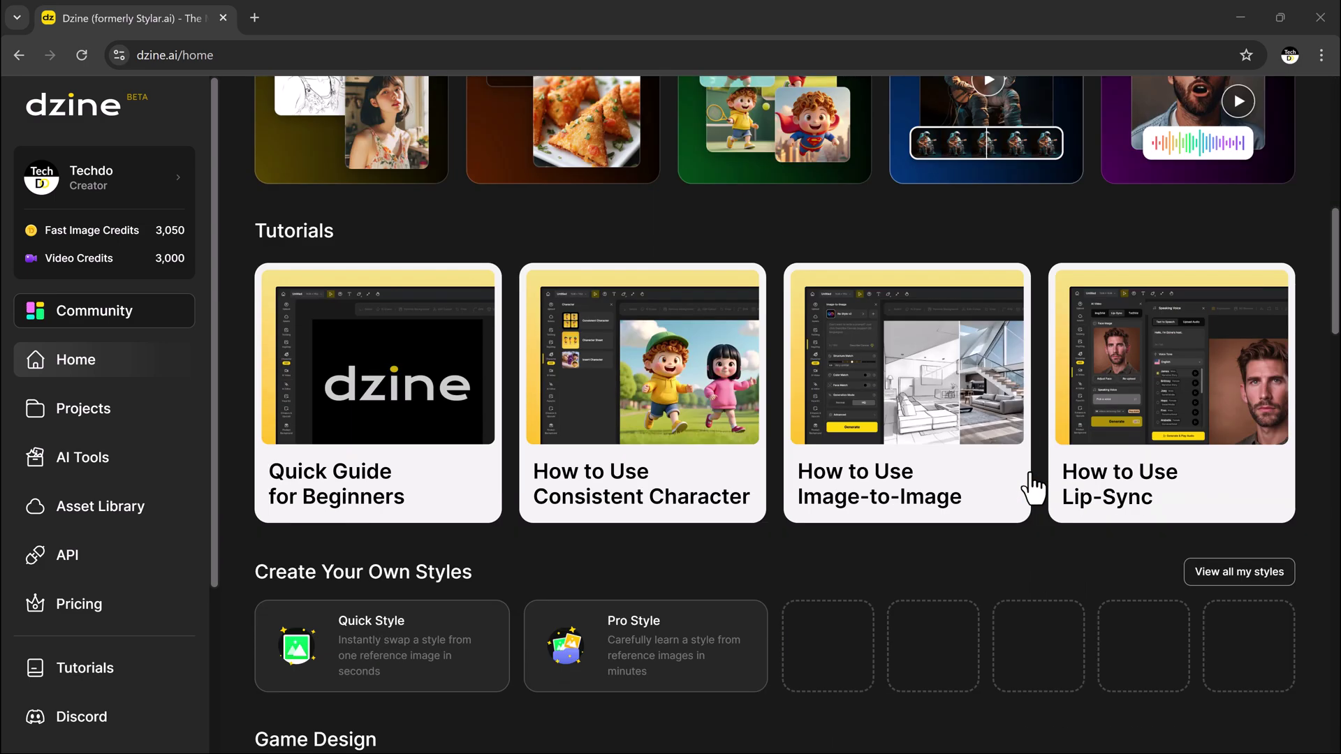
scroll(1032, 487, "down", 7)
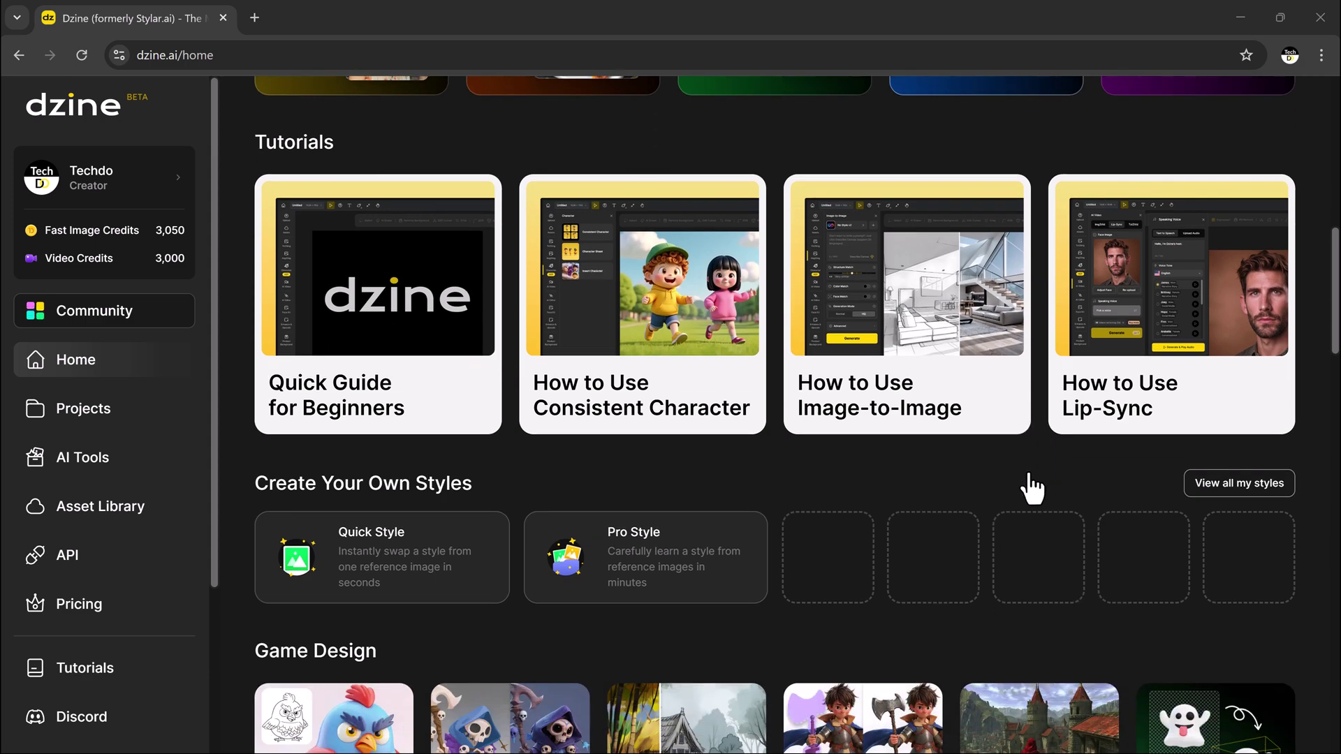
scroll(1033, 487, "down", 2)
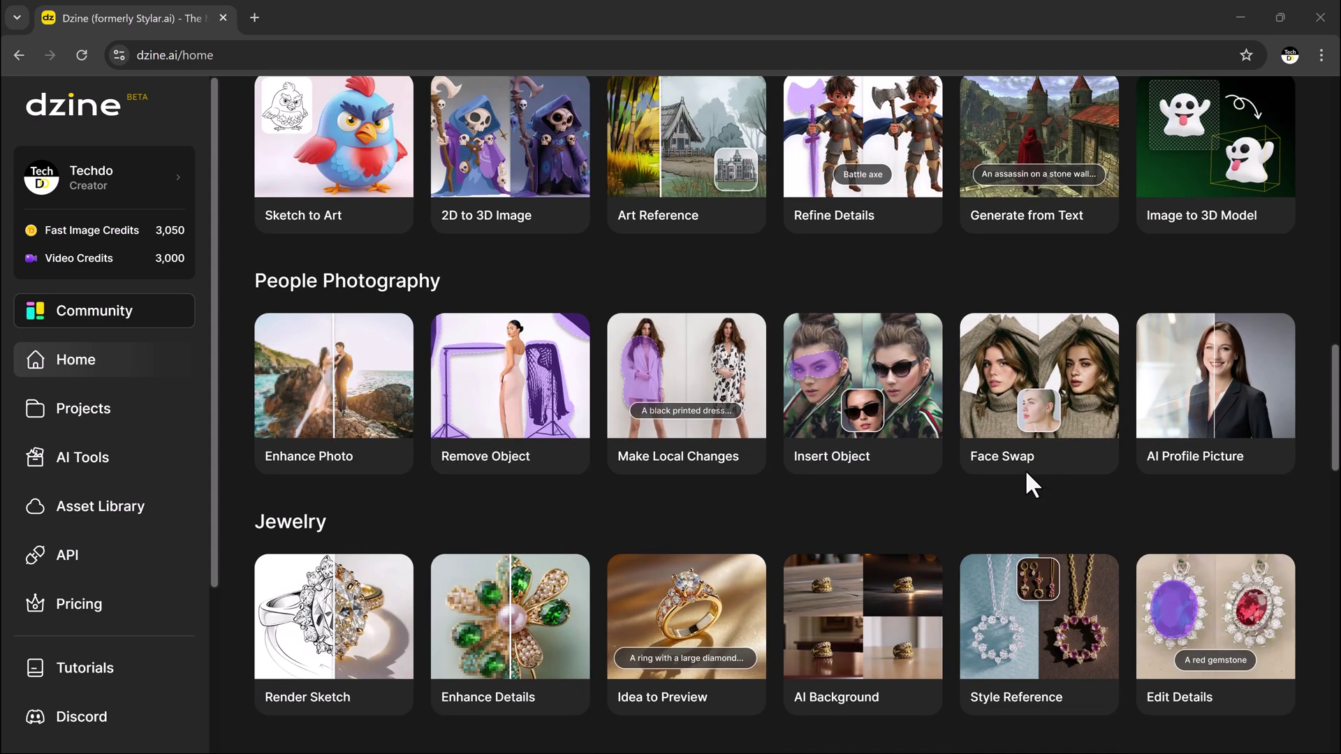
scroll(1026, 472, "down", 2)
scroll(929, 502, "down", 5)
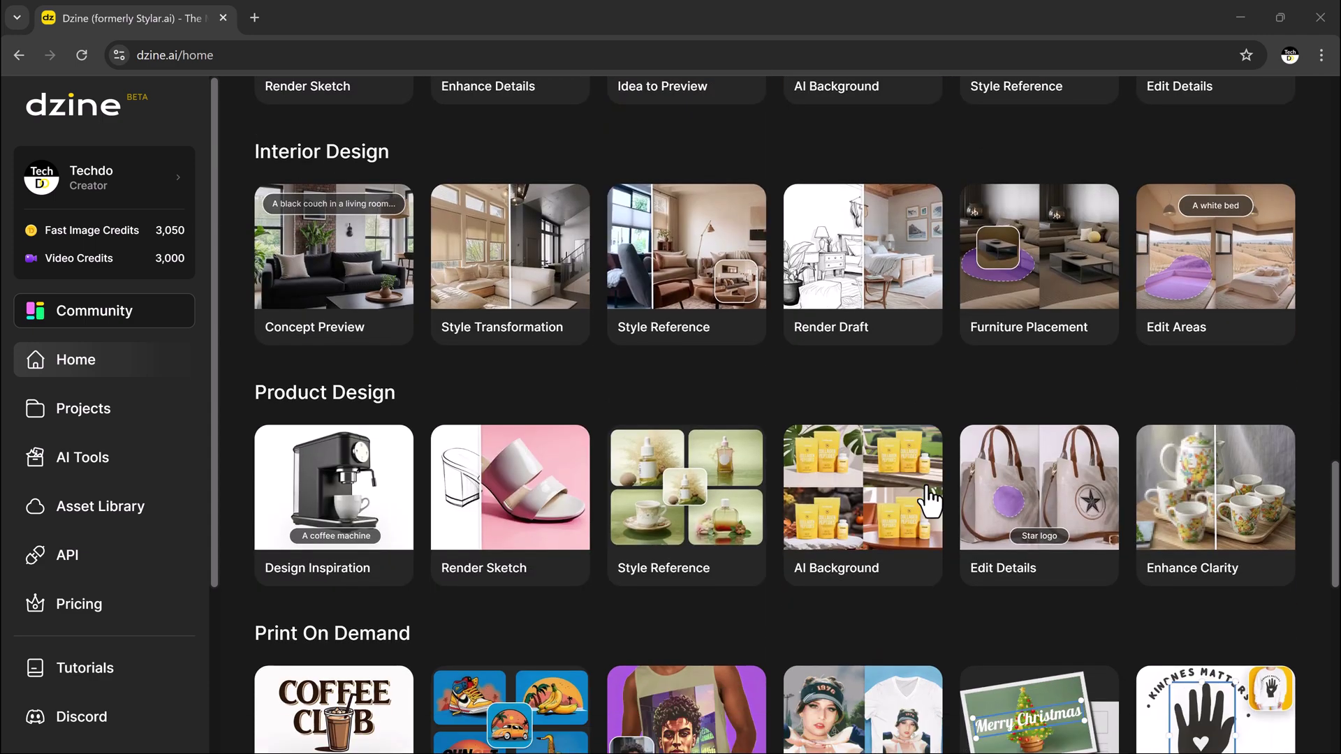
scroll(929, 501, "down", 9)
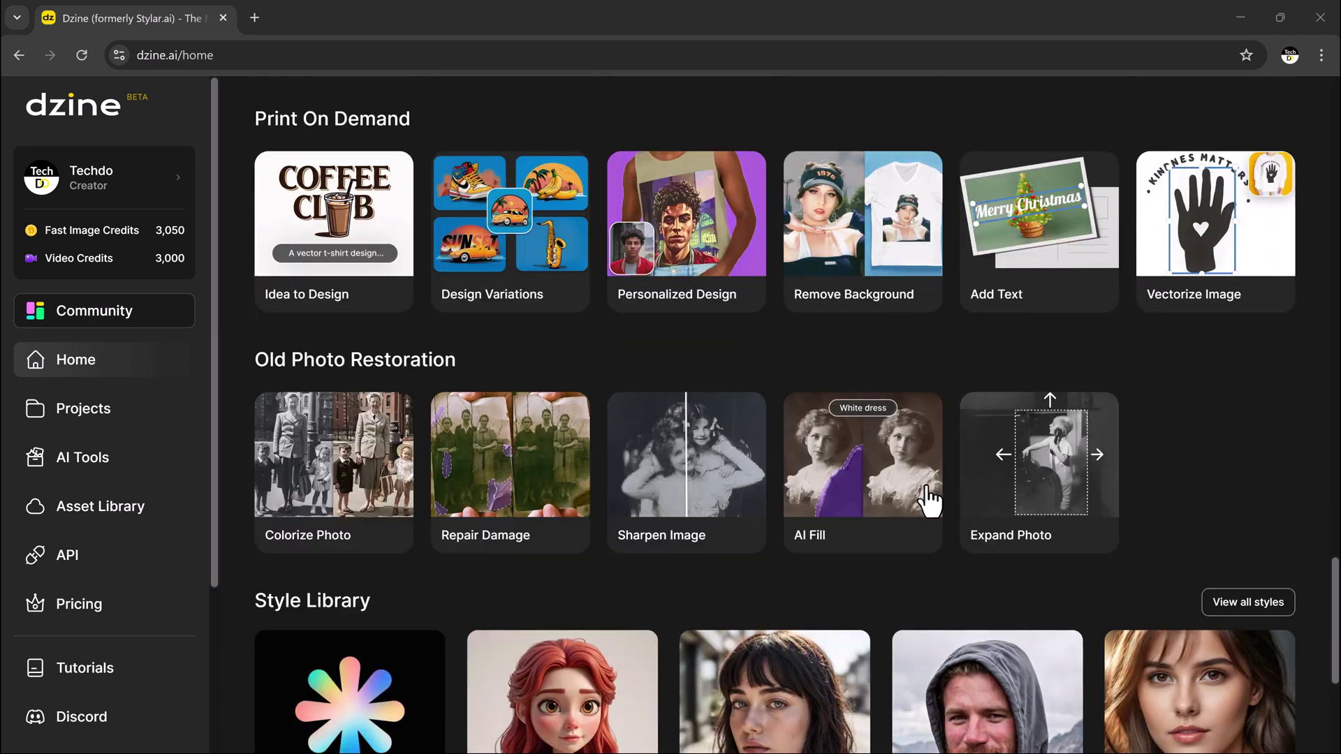
scroll(929, 502, "down", 2)
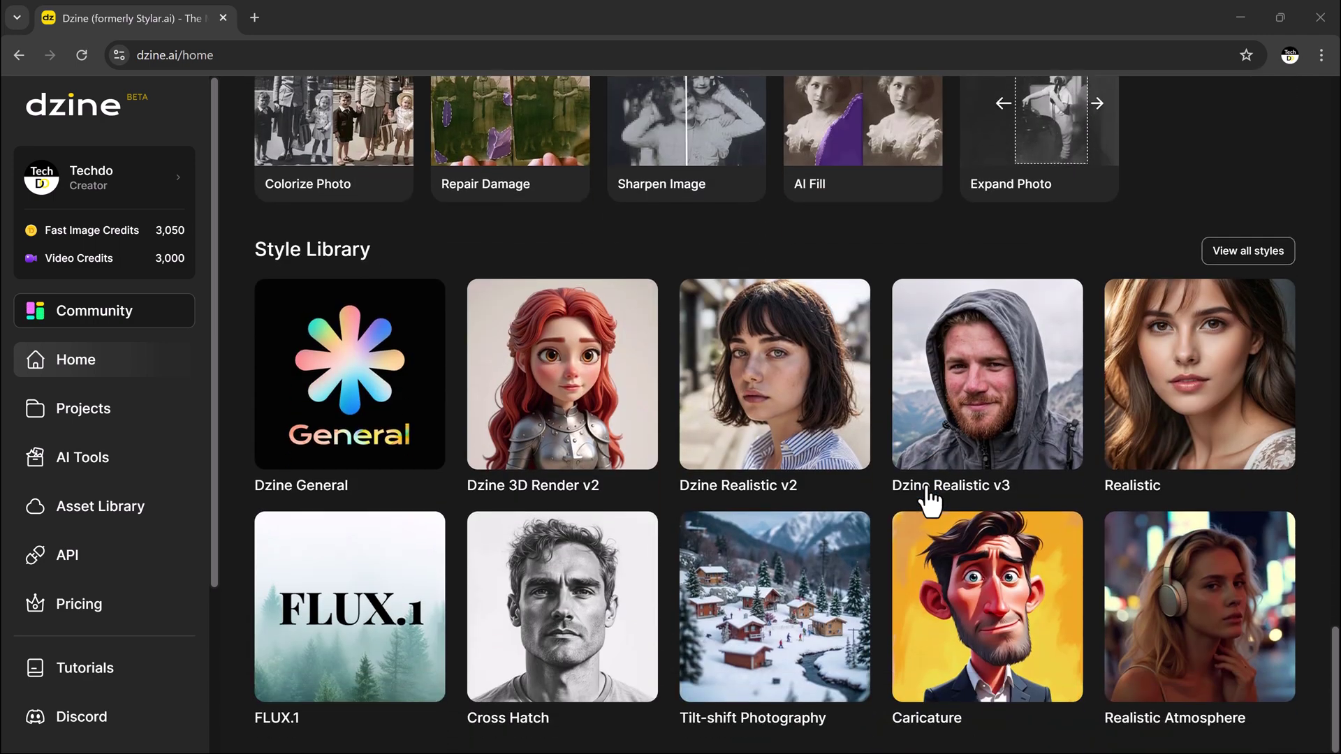
scroll(838, 503, "up", 10)
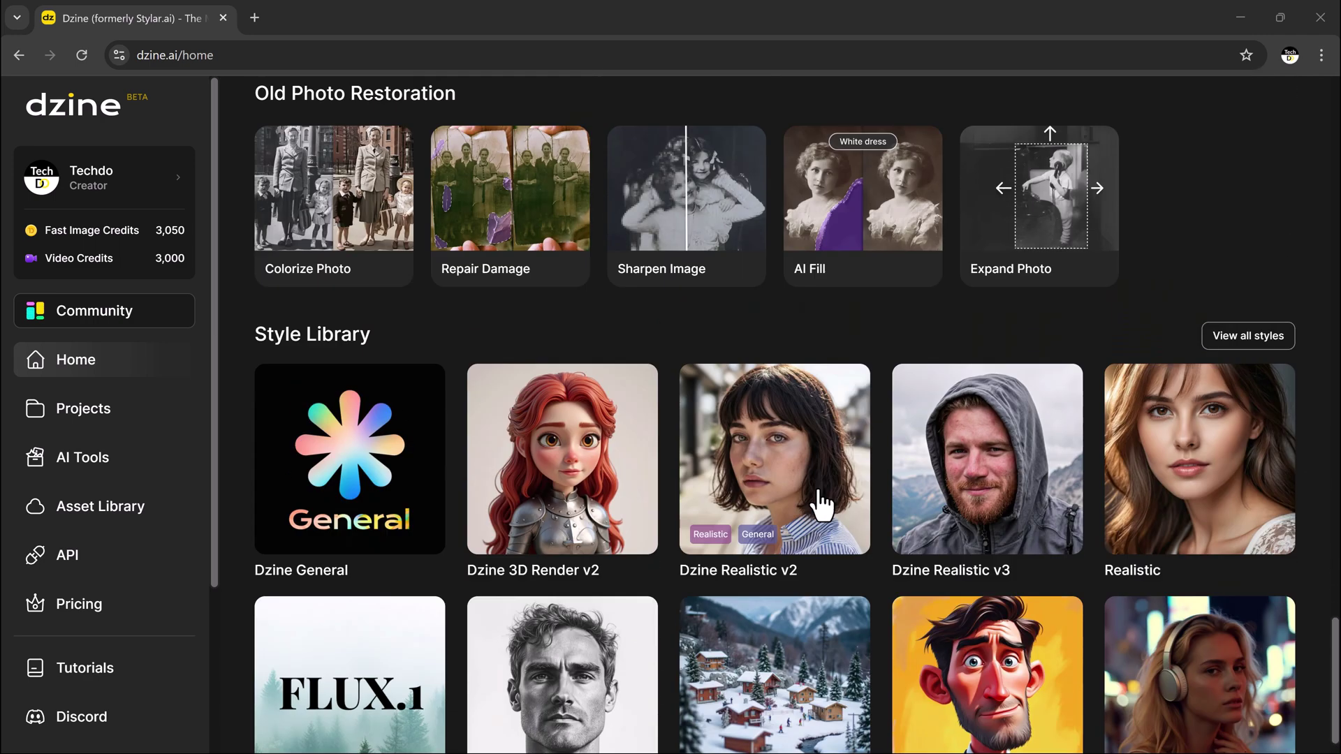
scroll(823, 503, "up", 20)
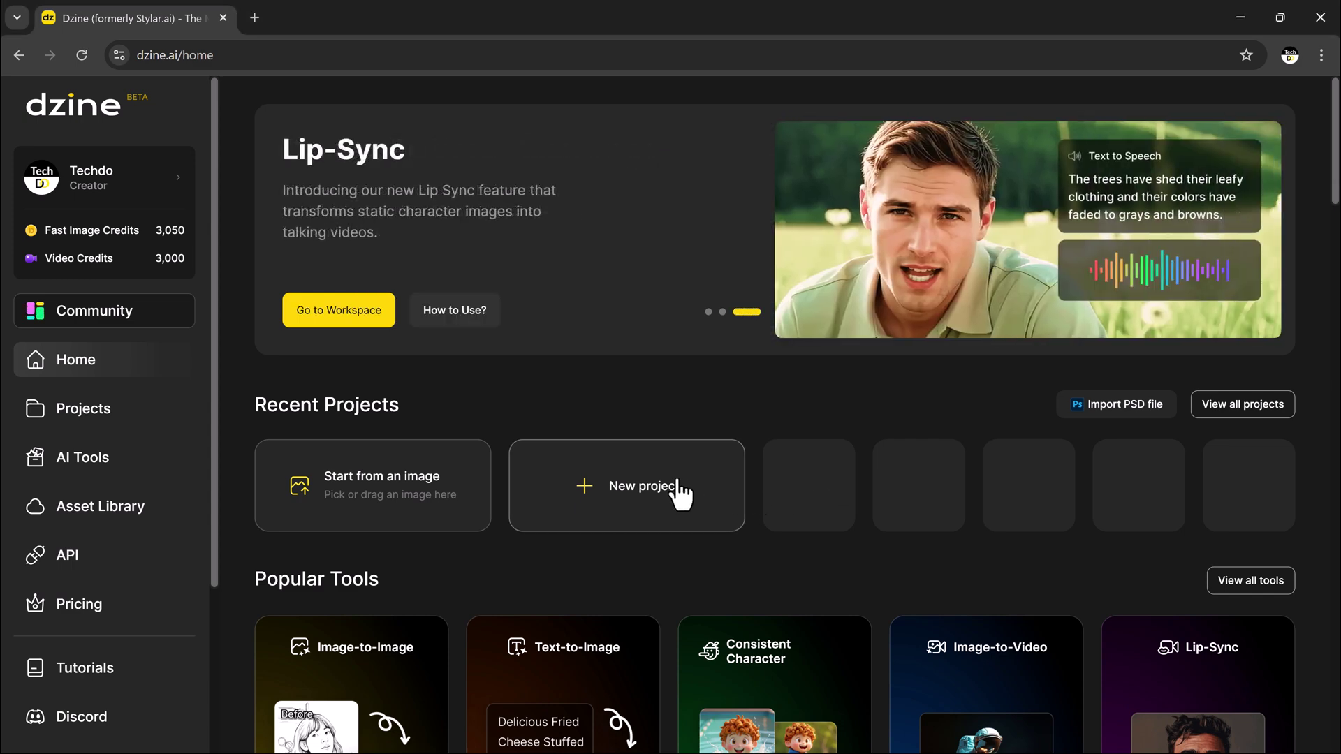
left_click(681, 494)
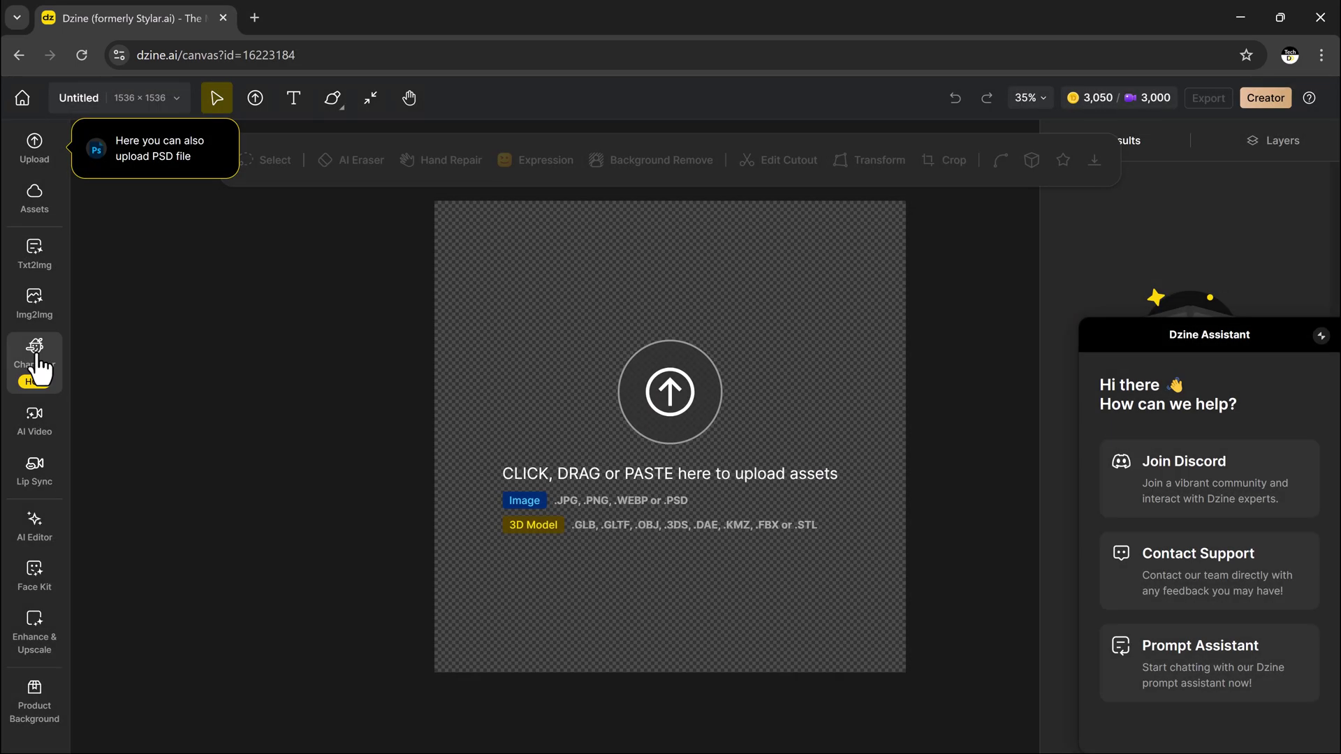
left_click(37, 361)
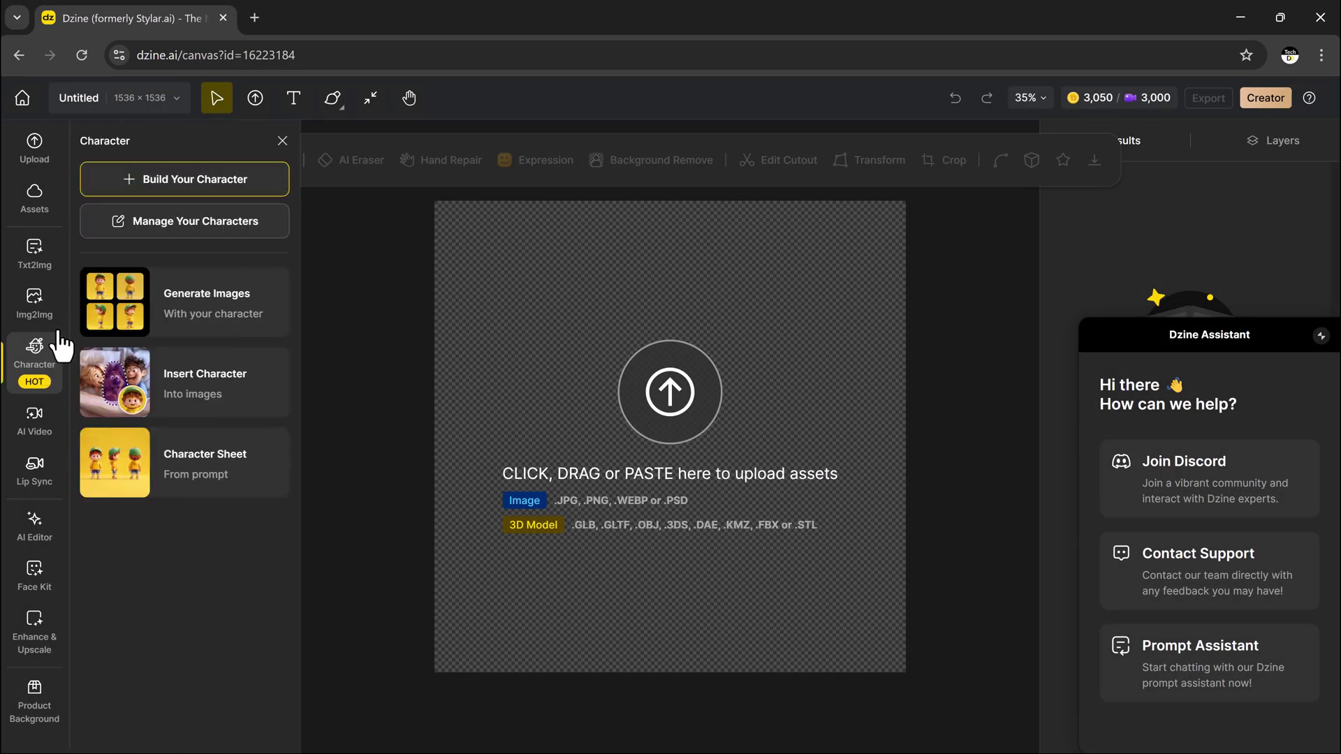
left_click(187, 188)
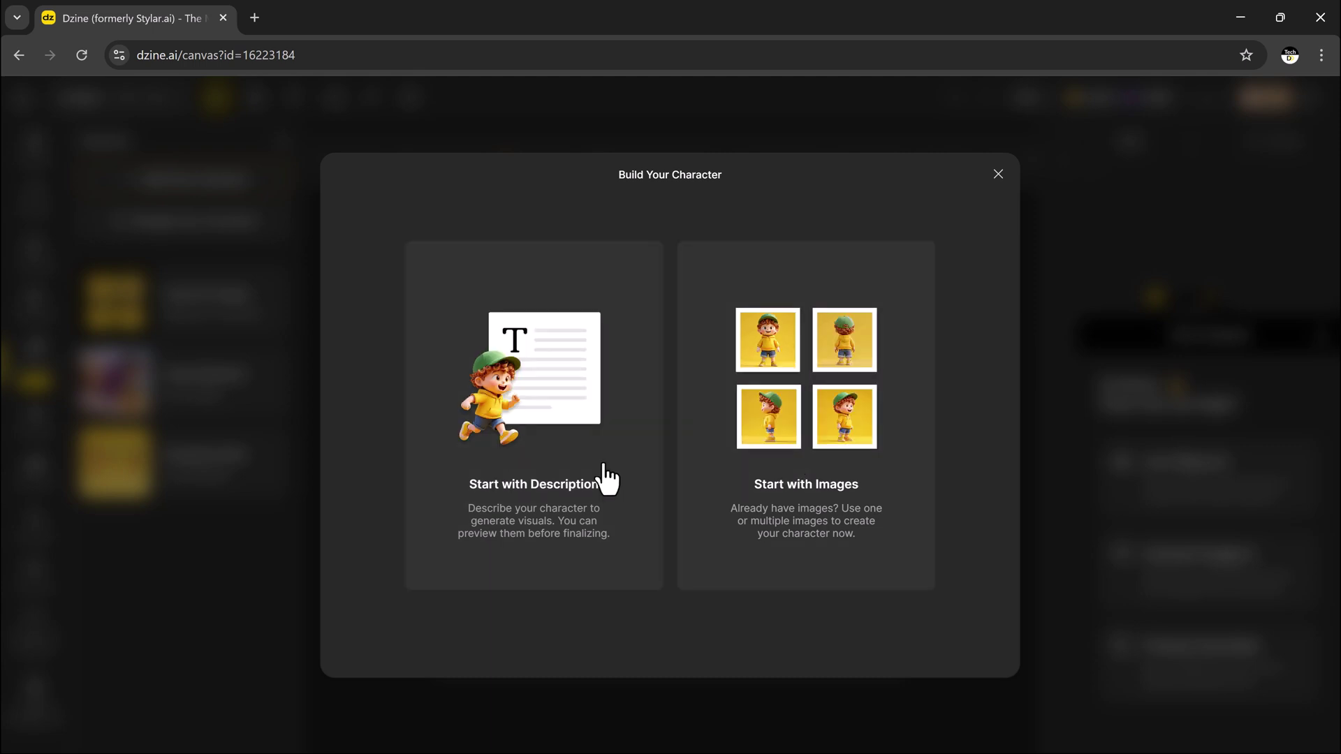
Step: Choose Start with Description, name the character James and paste his prepared description
left_click(548, 470)
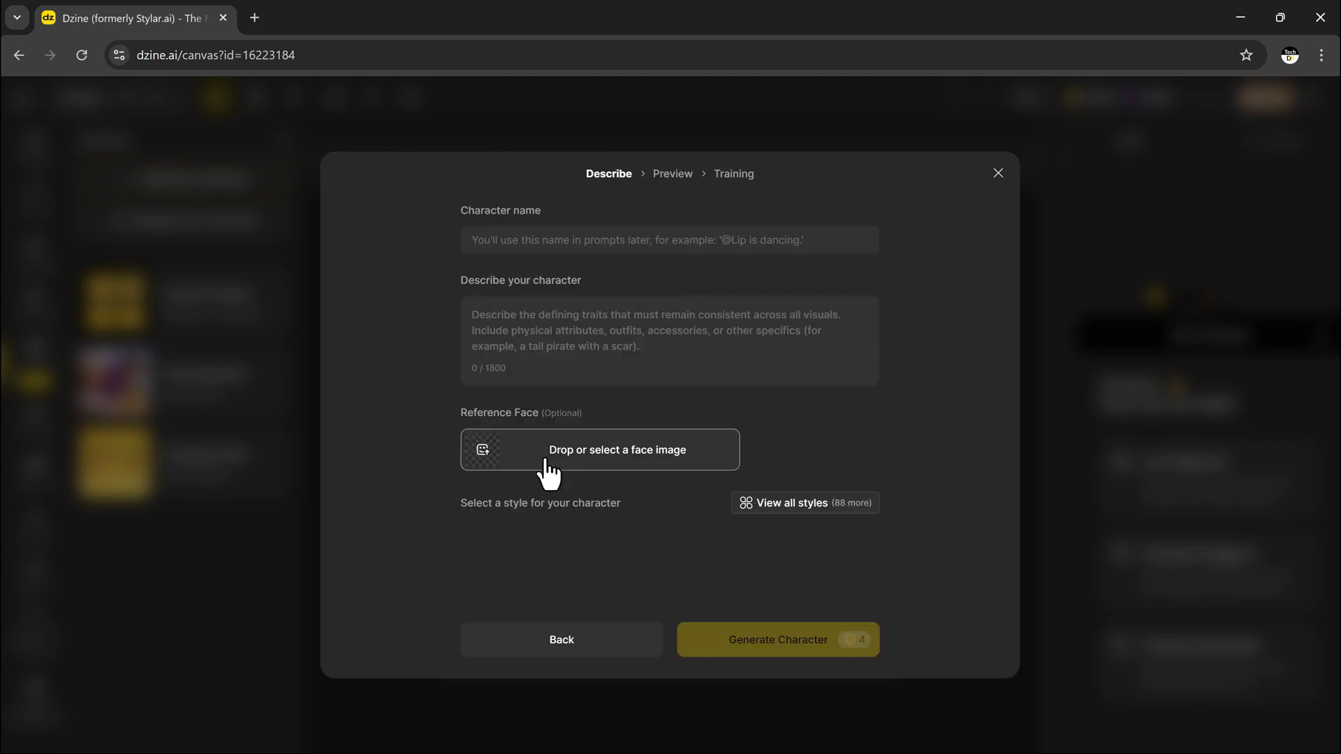
left_click(564, 241)
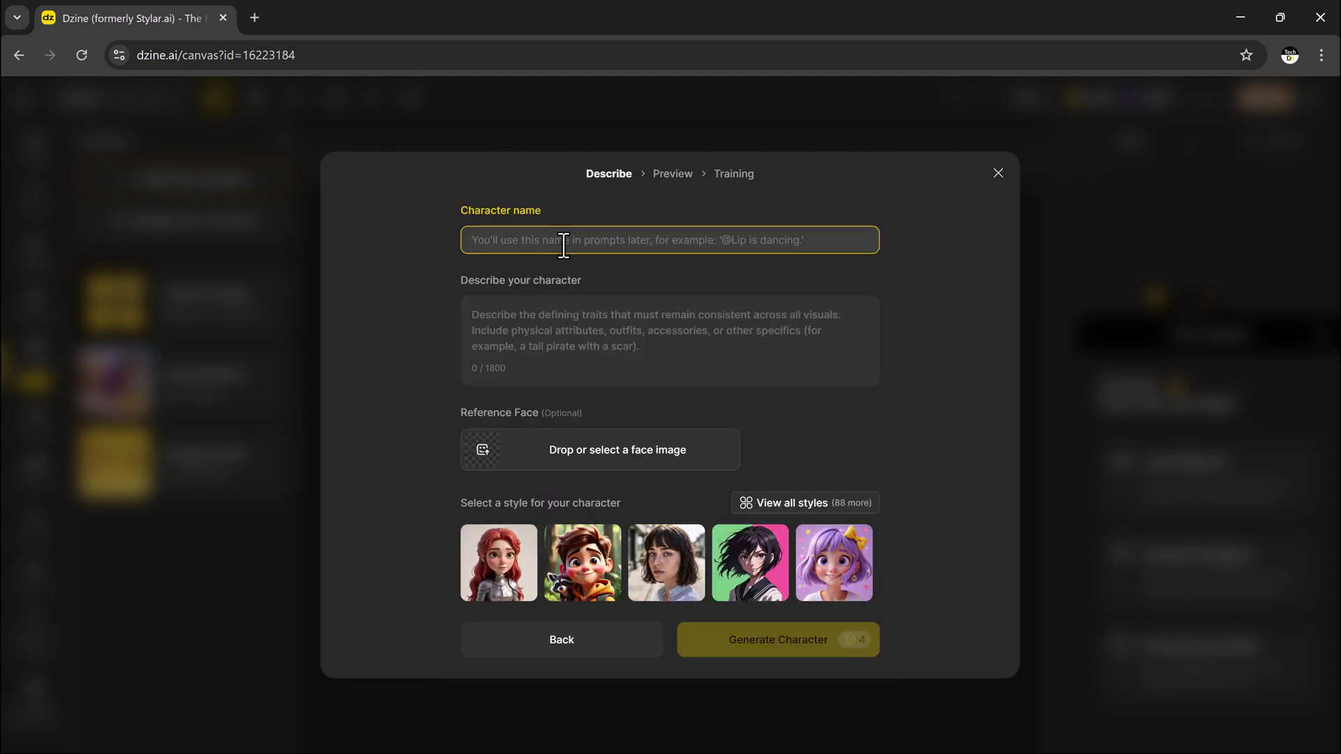
type("James")
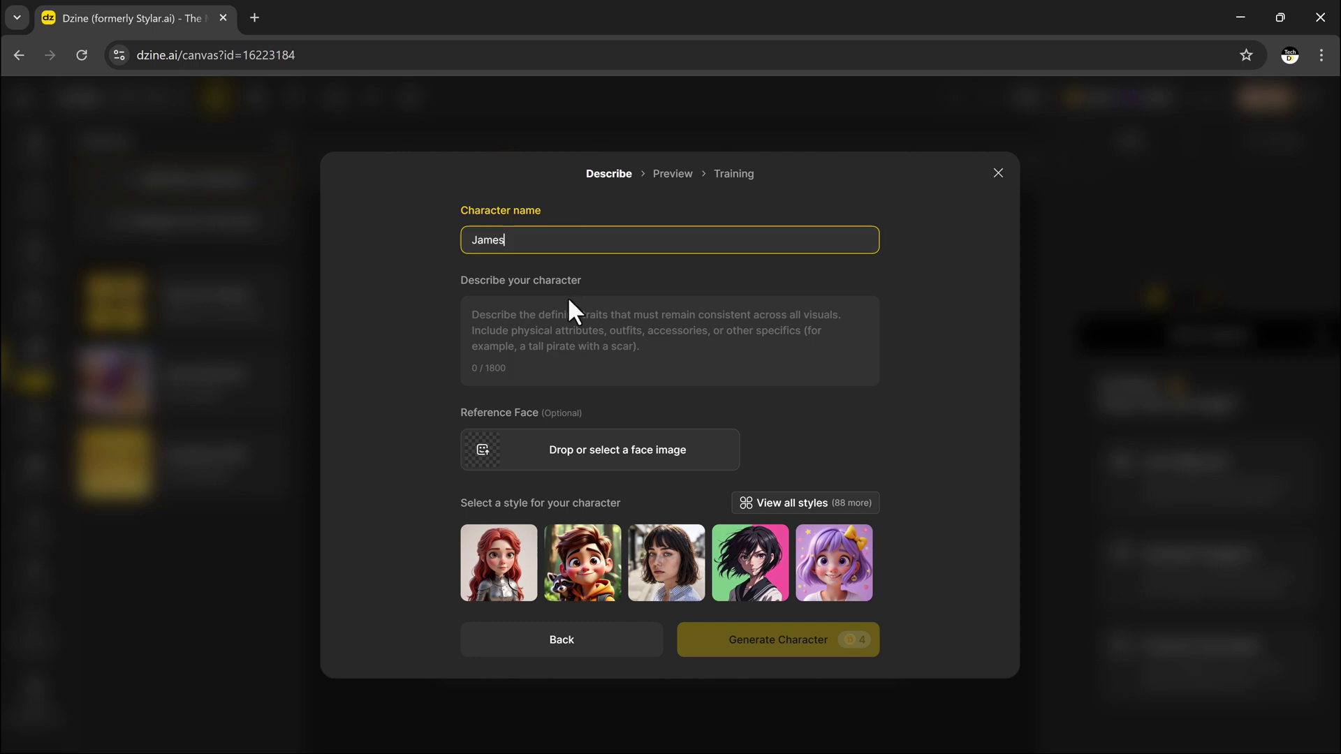
left_click(564, 325)
type("The character is a modern, confident man with a friendly smile, stylish casual wear, and expressive features. He's designed to be approachable and relatable, perfect for branding, explainer videos, or digital storytelling in business or creative content.")
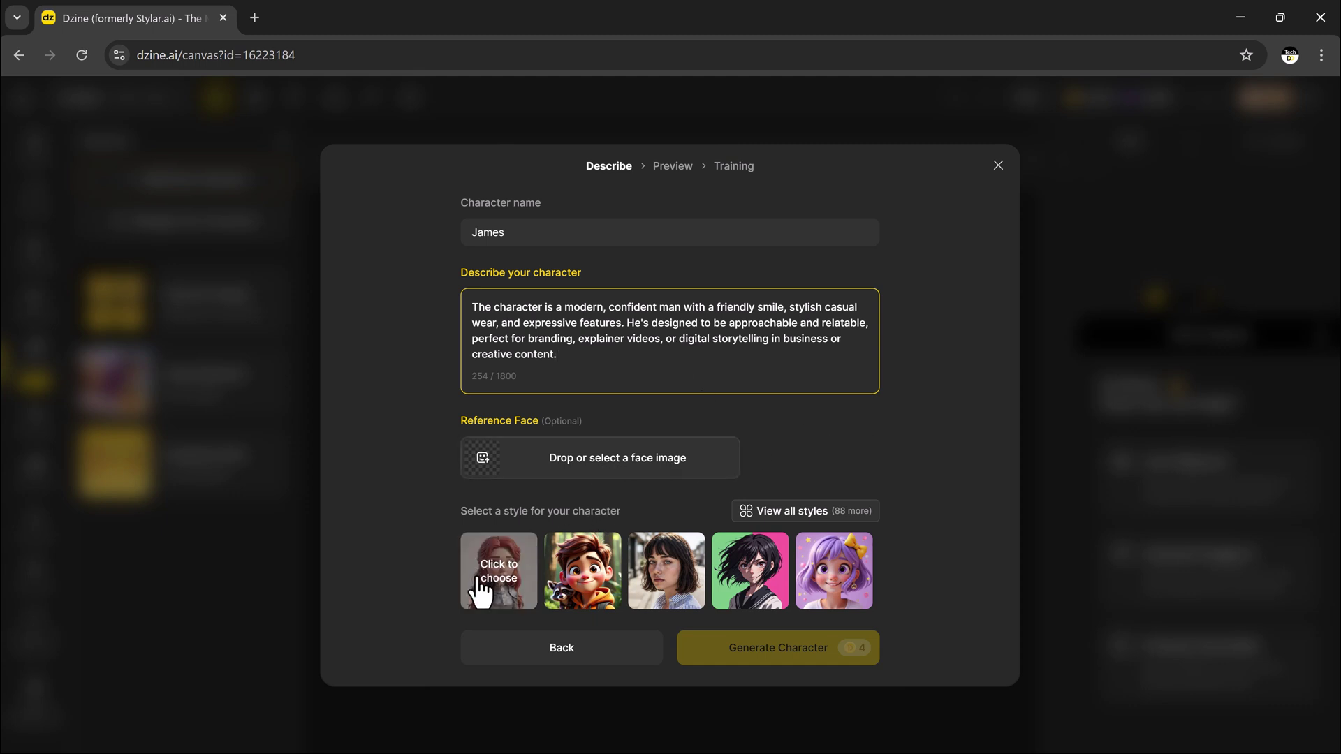
Step: Compare the 3D cartoon and anime styles, then settle on the realistic photo style
left_click(644, 573)
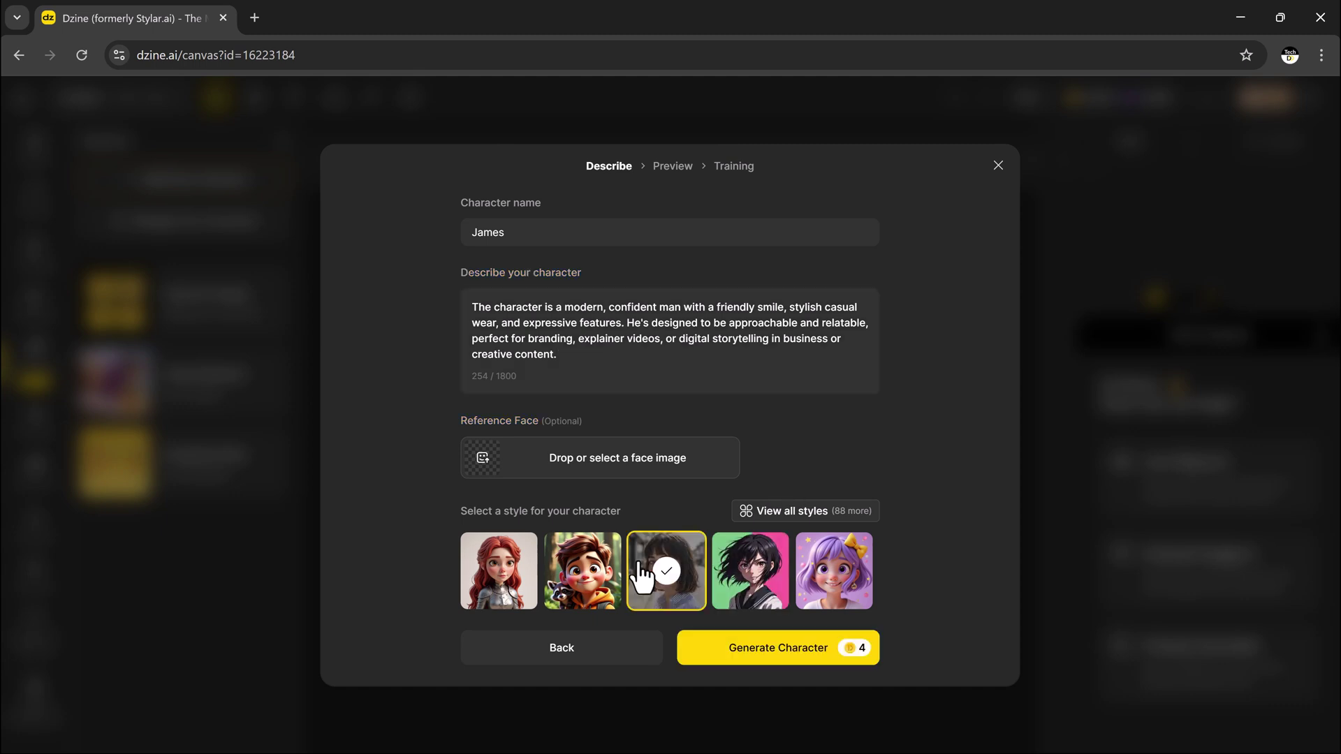
left_click(577, 572)
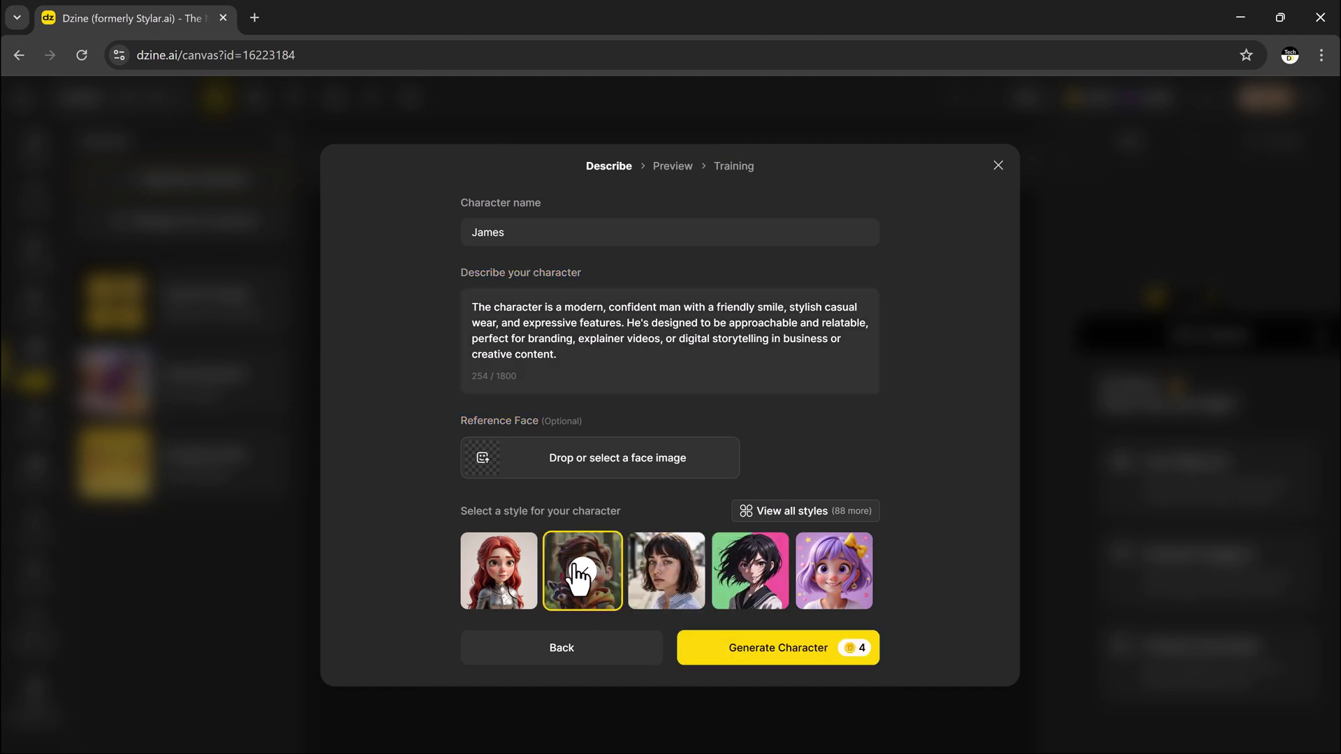
left_click(768, 572)
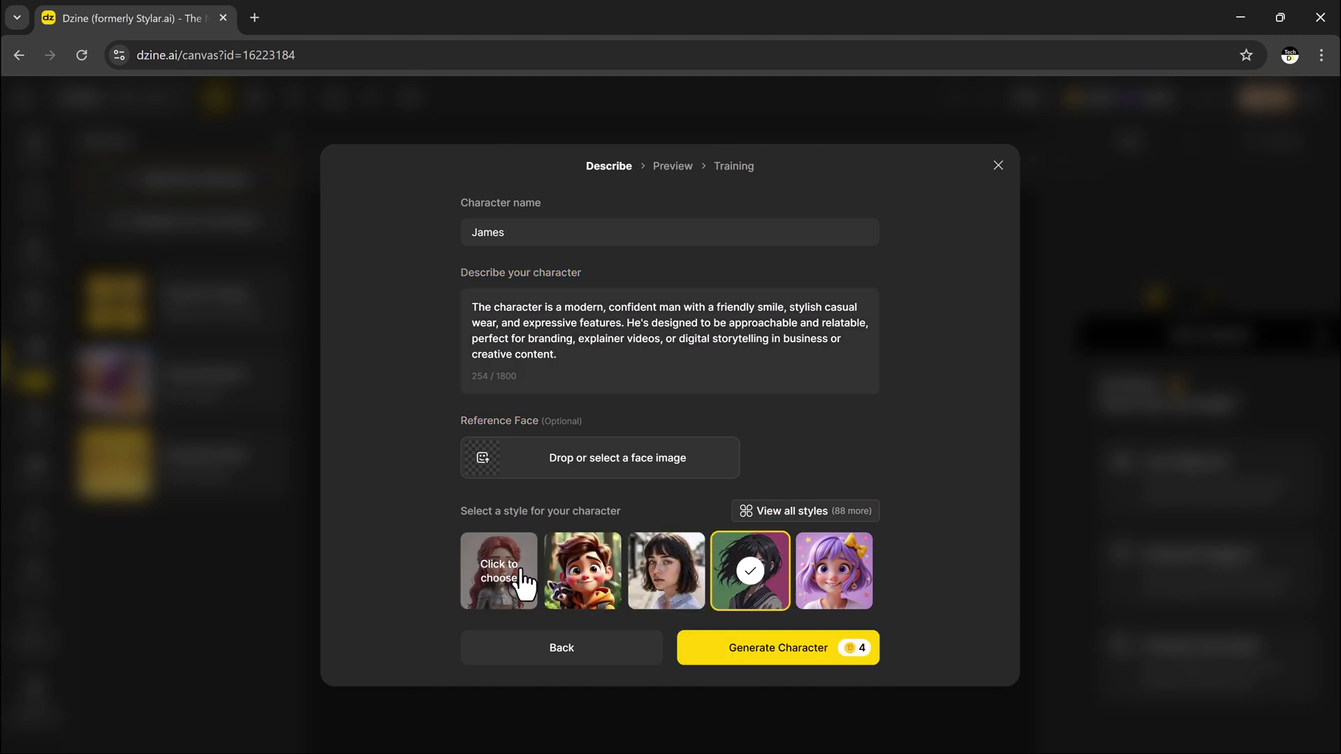
left_click(580, 578)
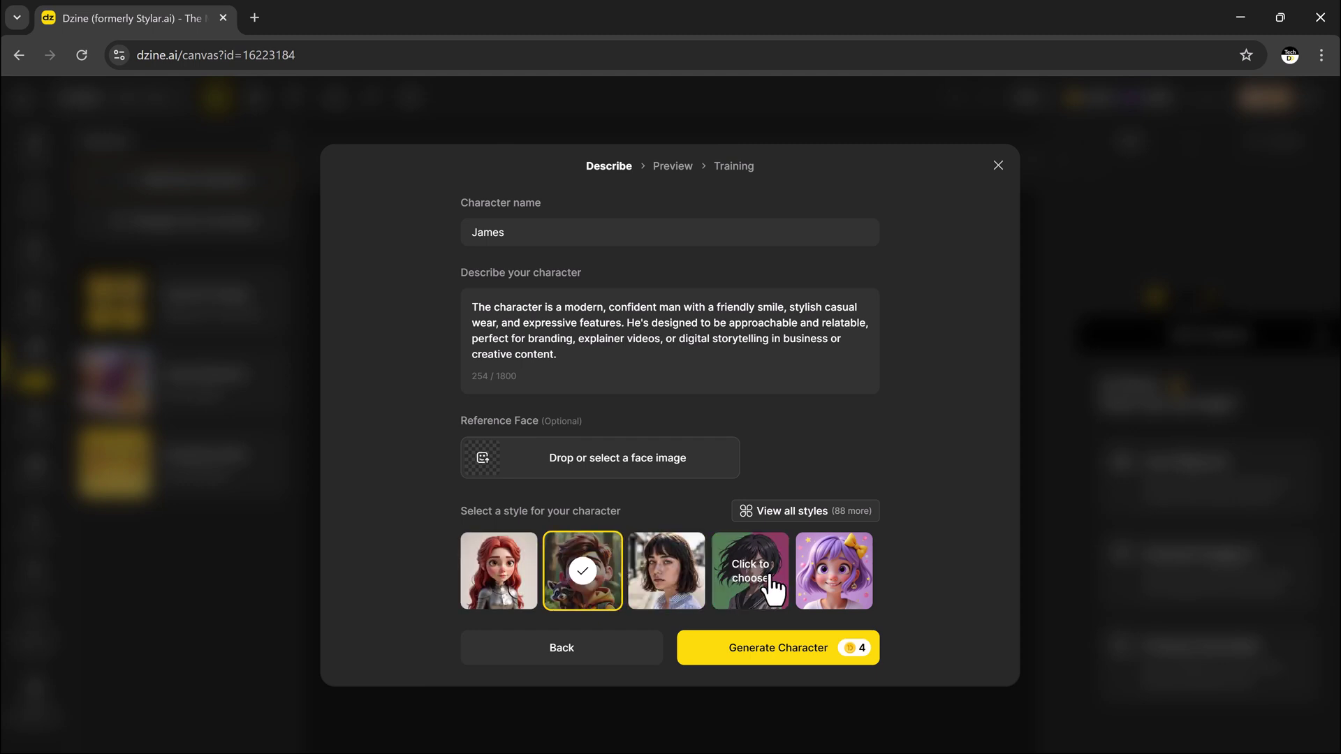
left_click(751, 573)
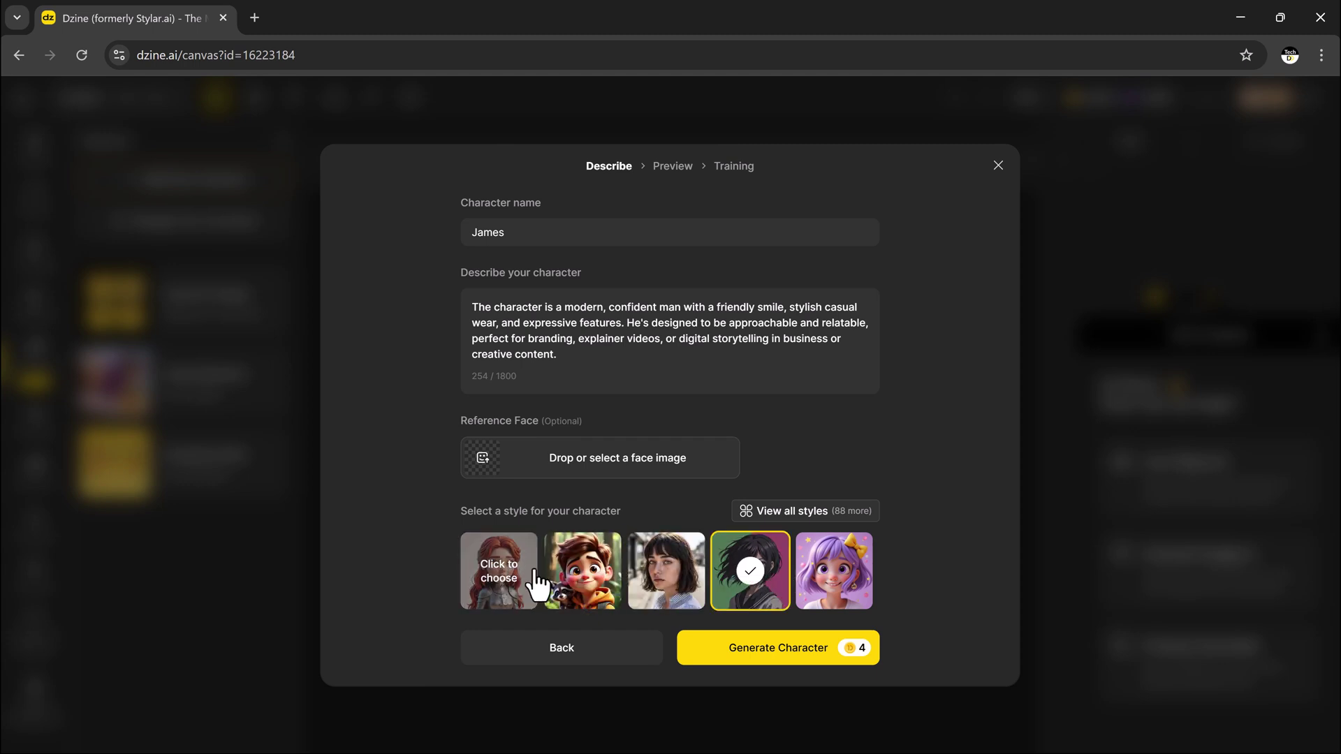
left_click(659, 583)
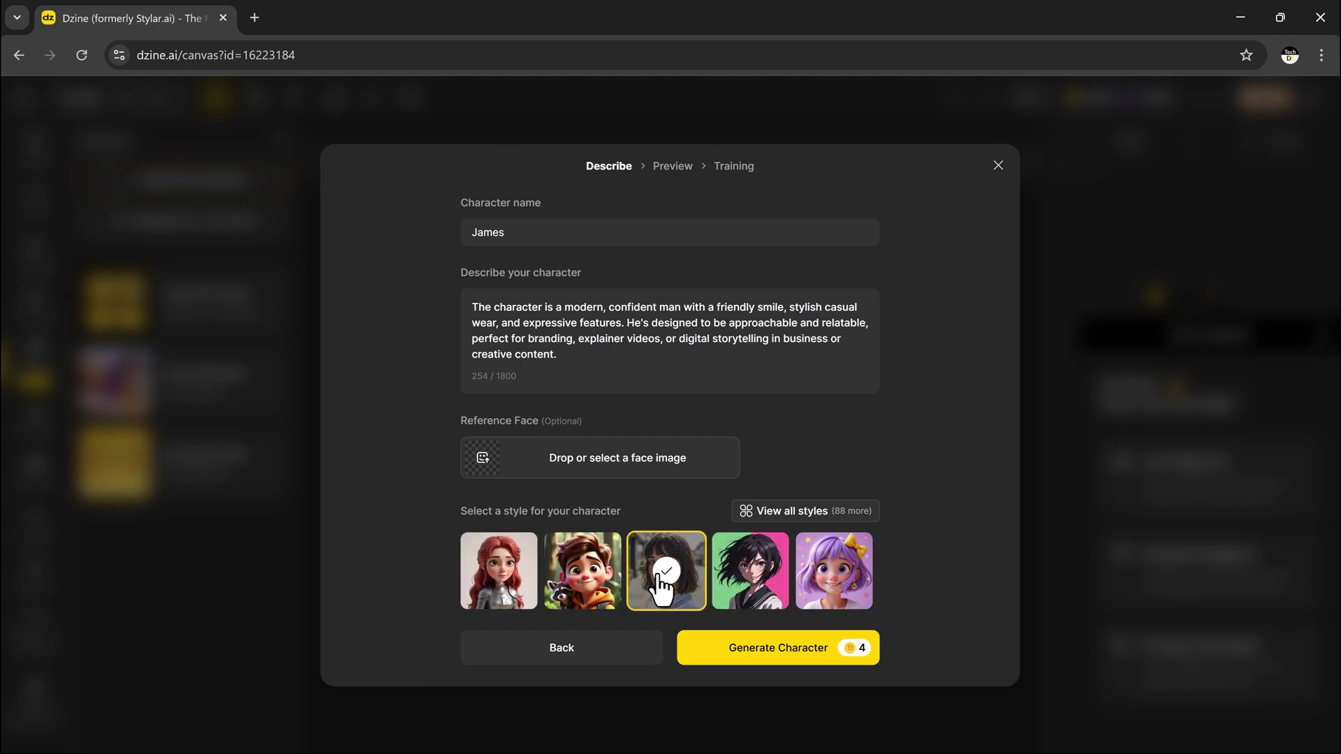
Step: Generate James's preview looks, pick the second one and train it into a ready character
left_click(762, 639)
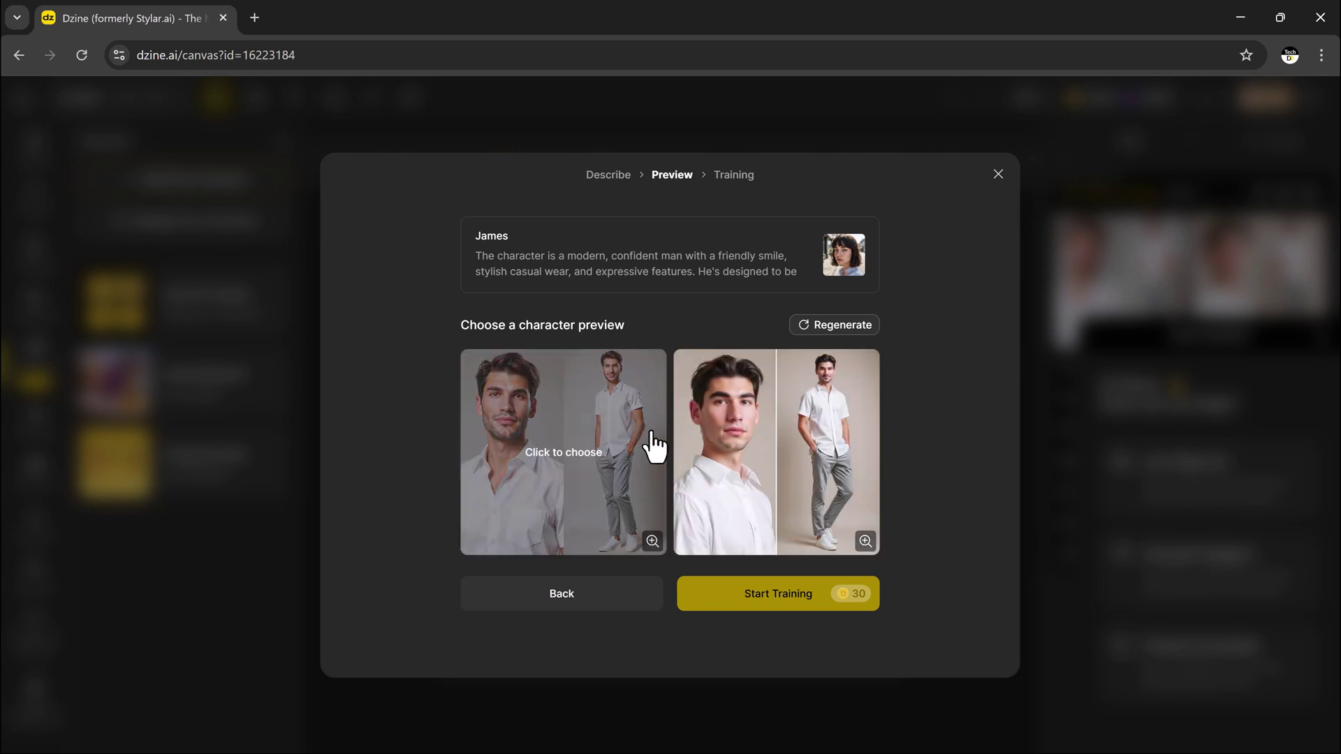
left_click(605, 477)
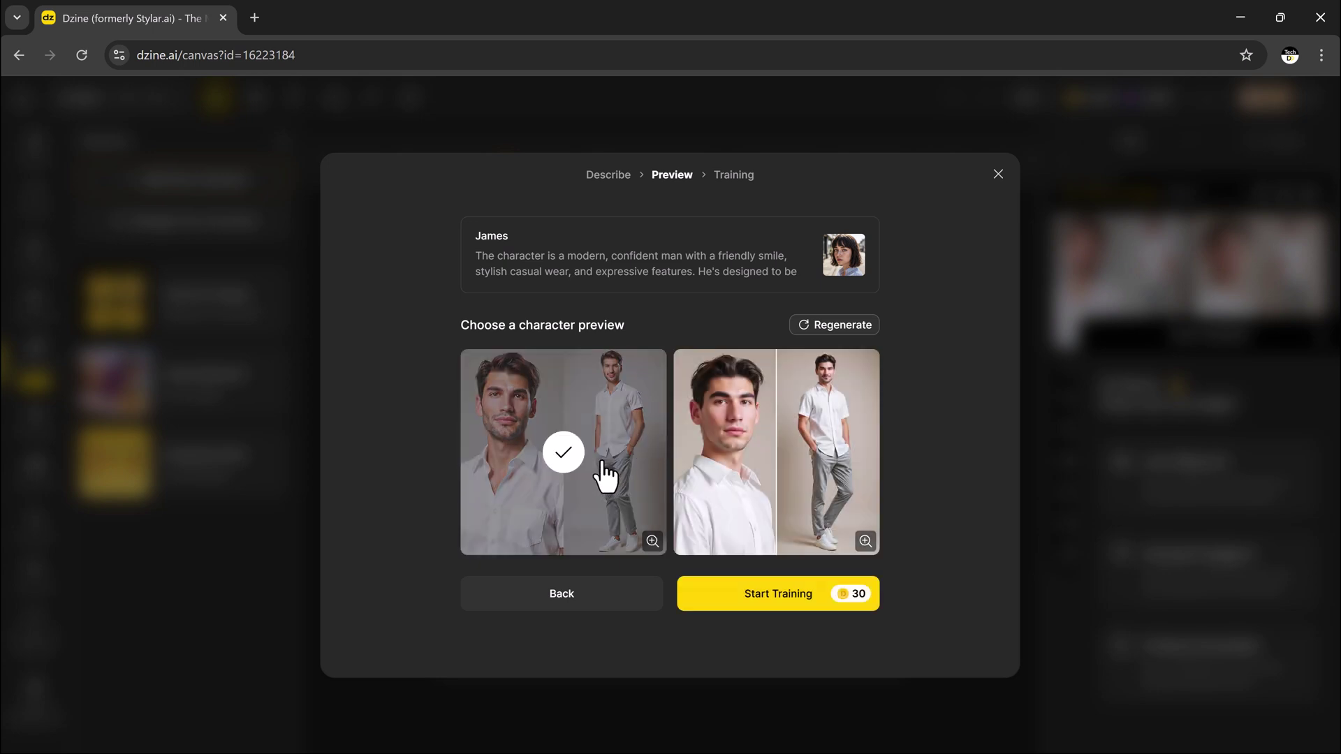
left_click(756, 526)
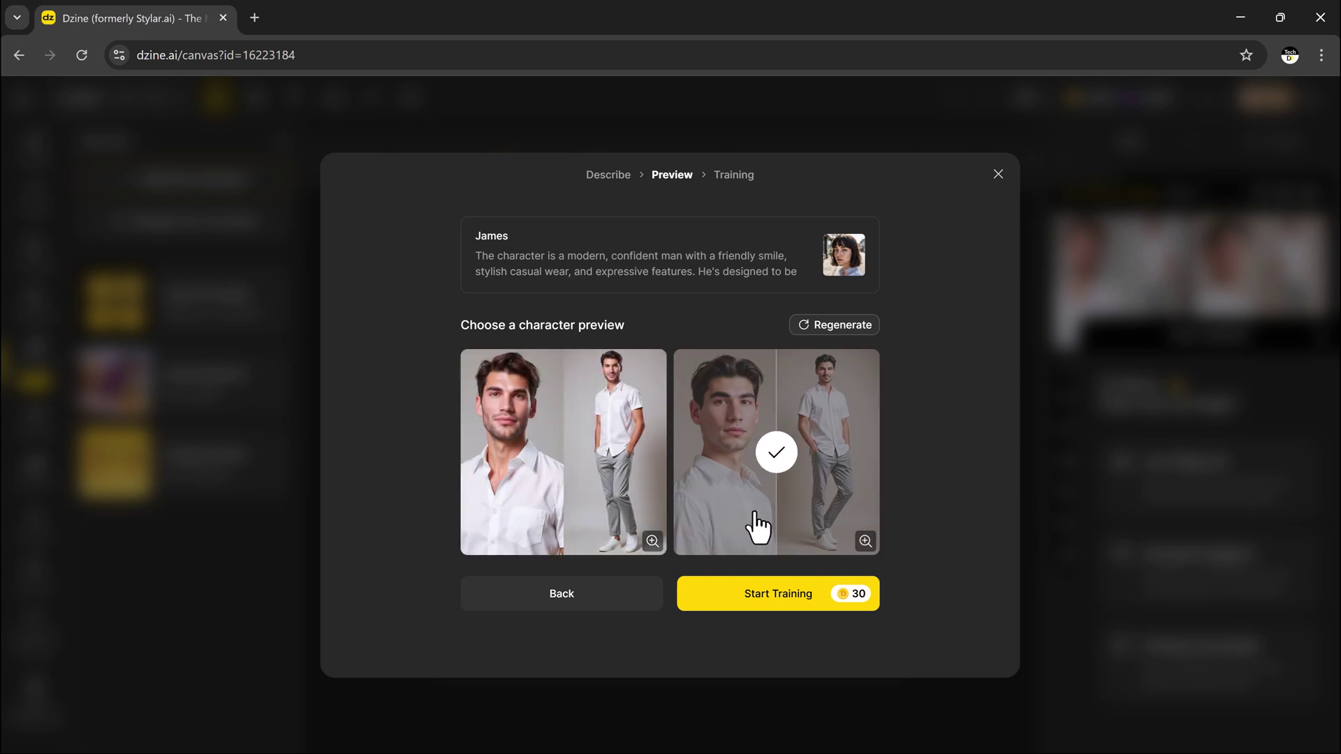
left_click(787, 606)
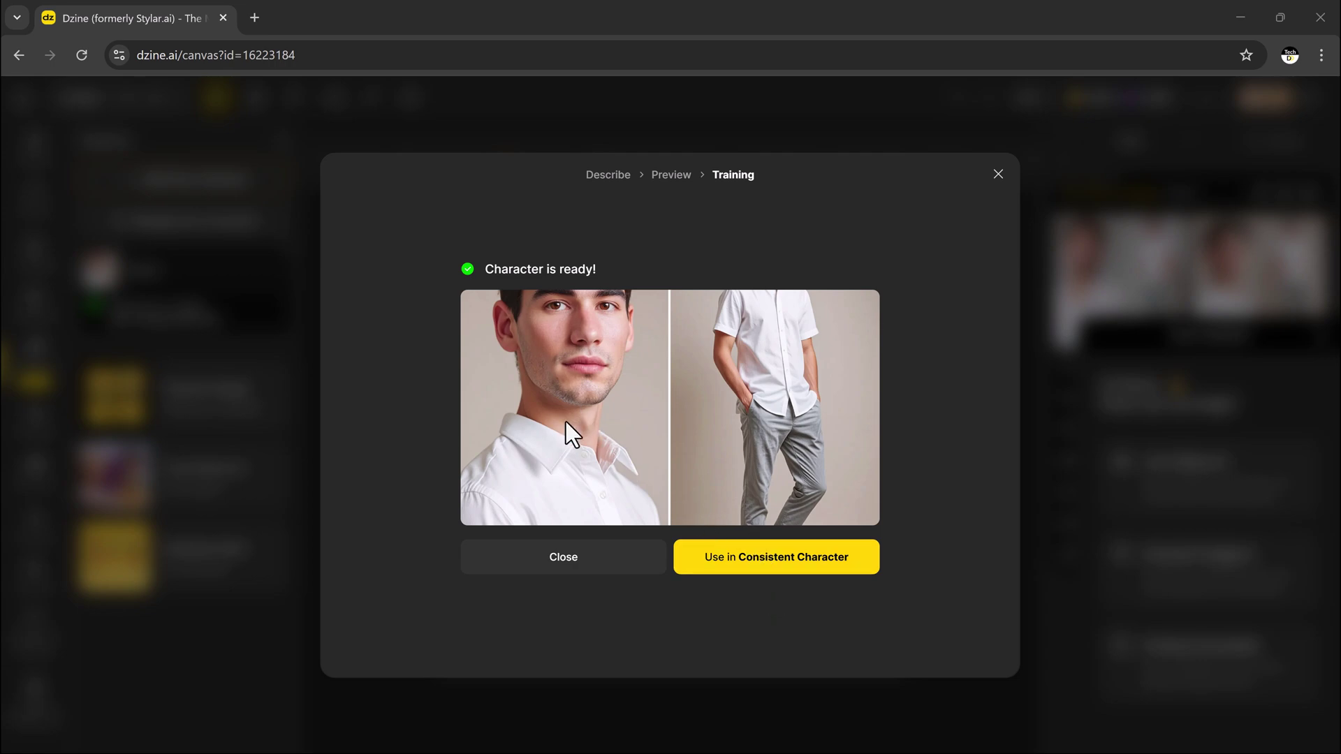
Step: Send James to Consistent Character and download the first generated image as a 1x PNG
left_click(746, 565)
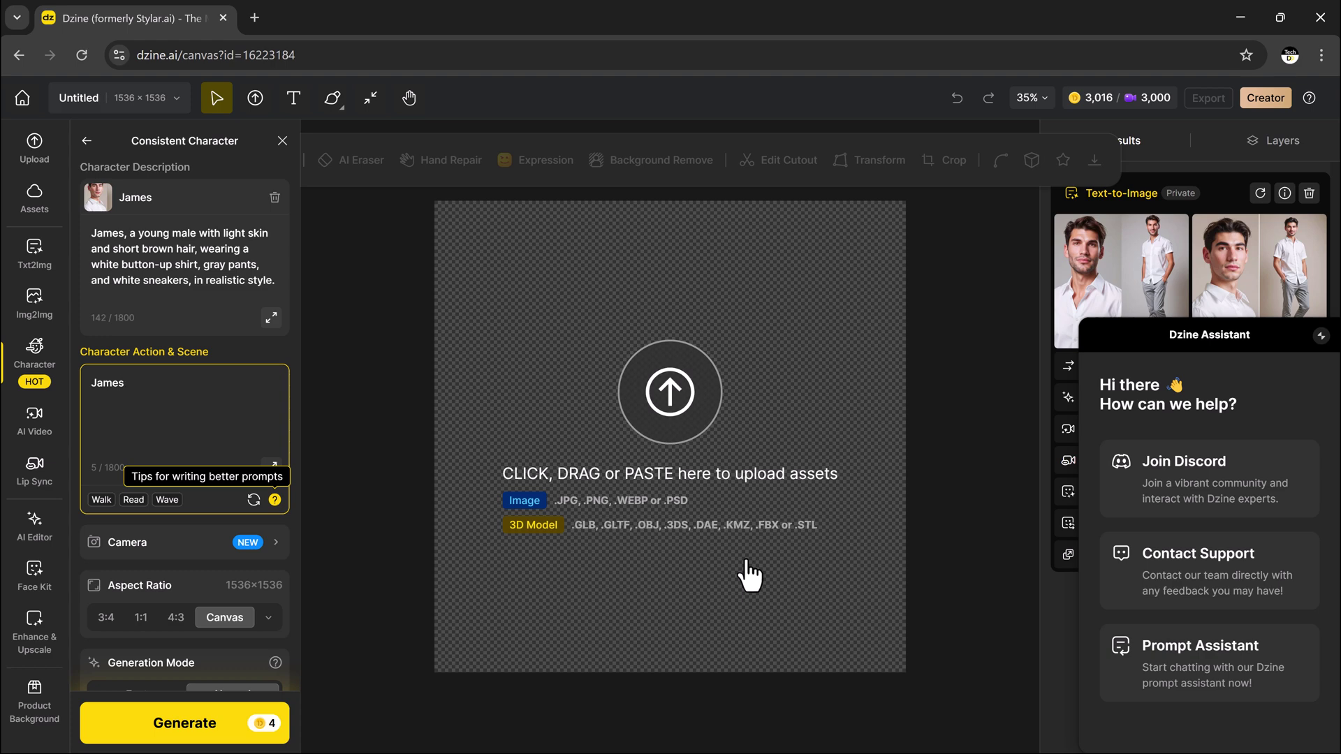
left_click(1156, 280)
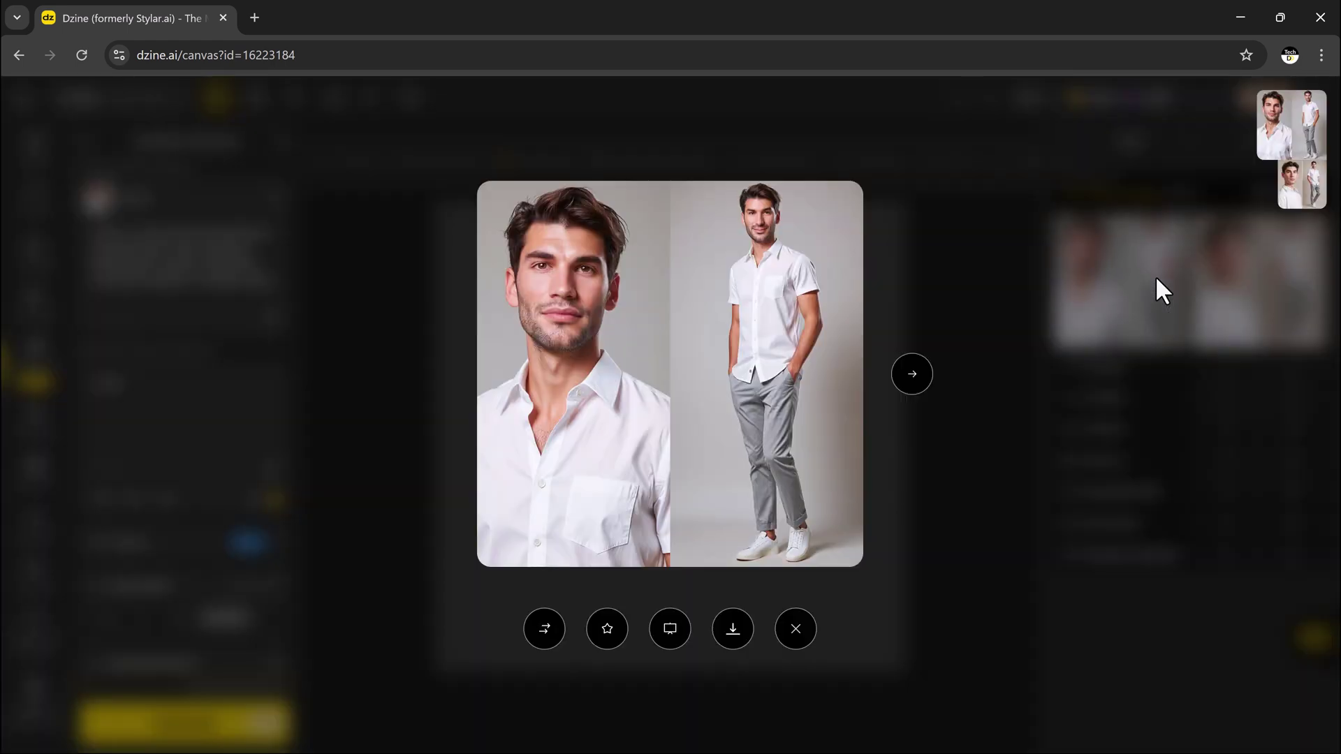
left_click(732, 633)
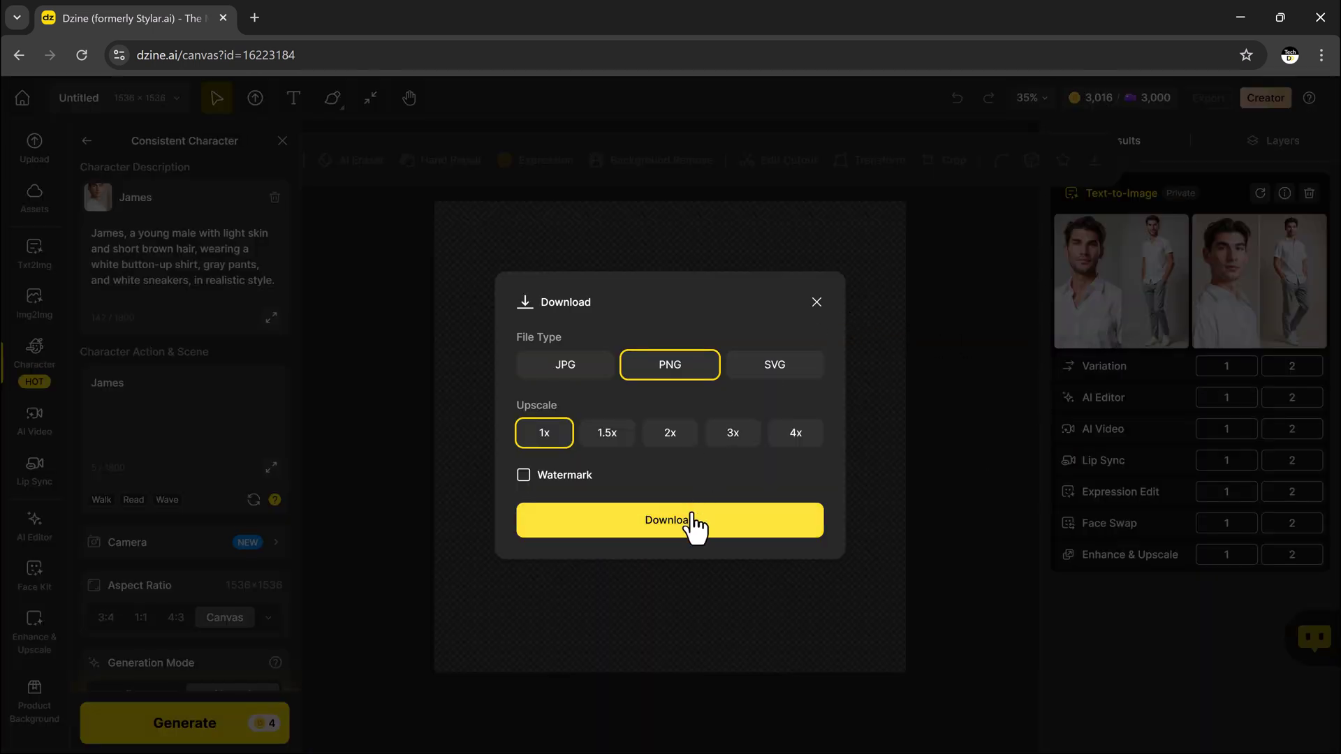
left_click(691, 526)
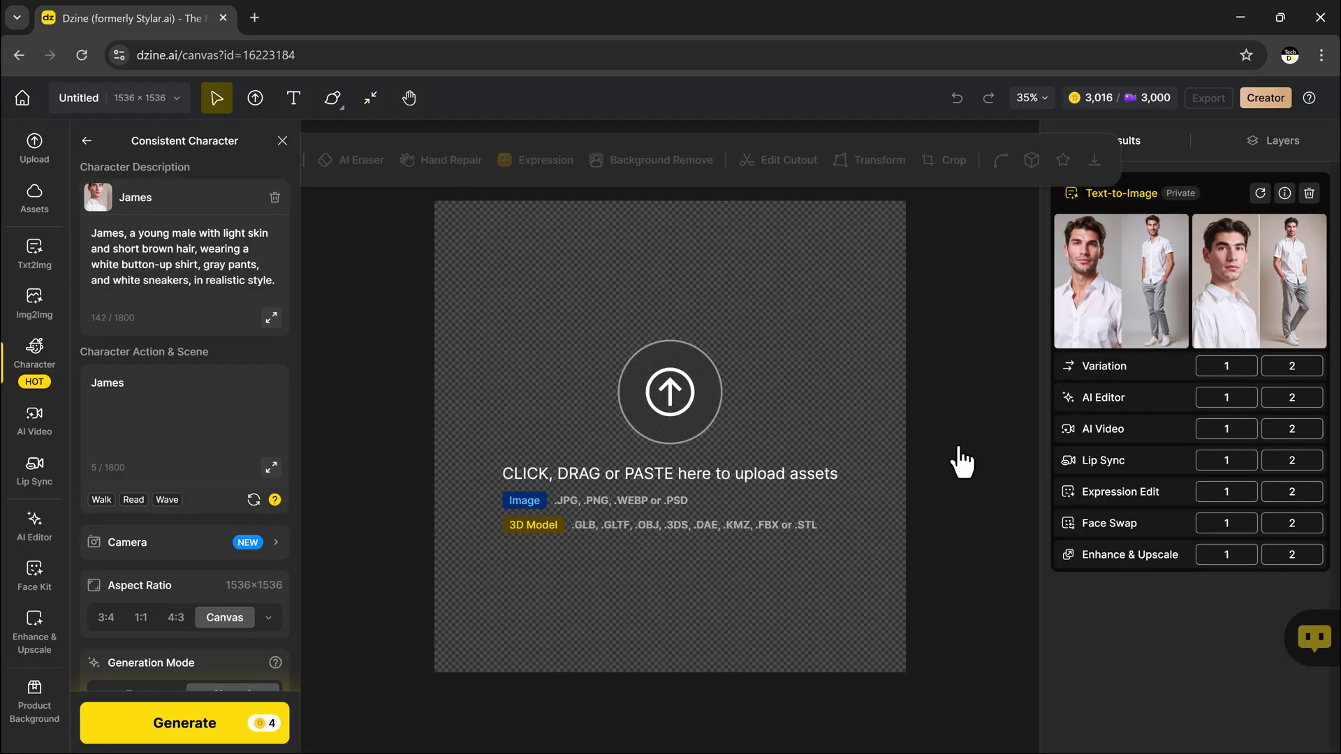
scroll(189, 353, "down", 1)
scroll(187, 350, "down", 1)
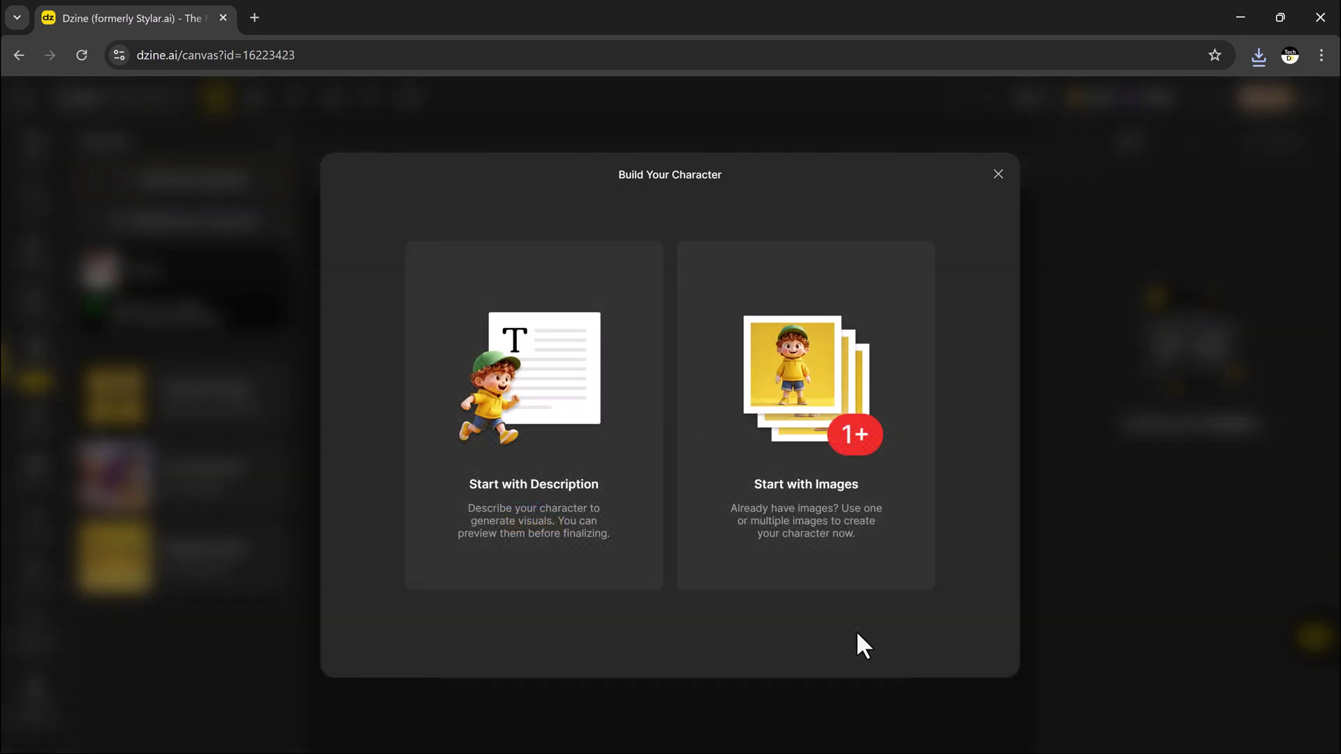
Step: Build a character named Gwen from one uploaded photo and send her to Consistent Character
left_click(800, 428)
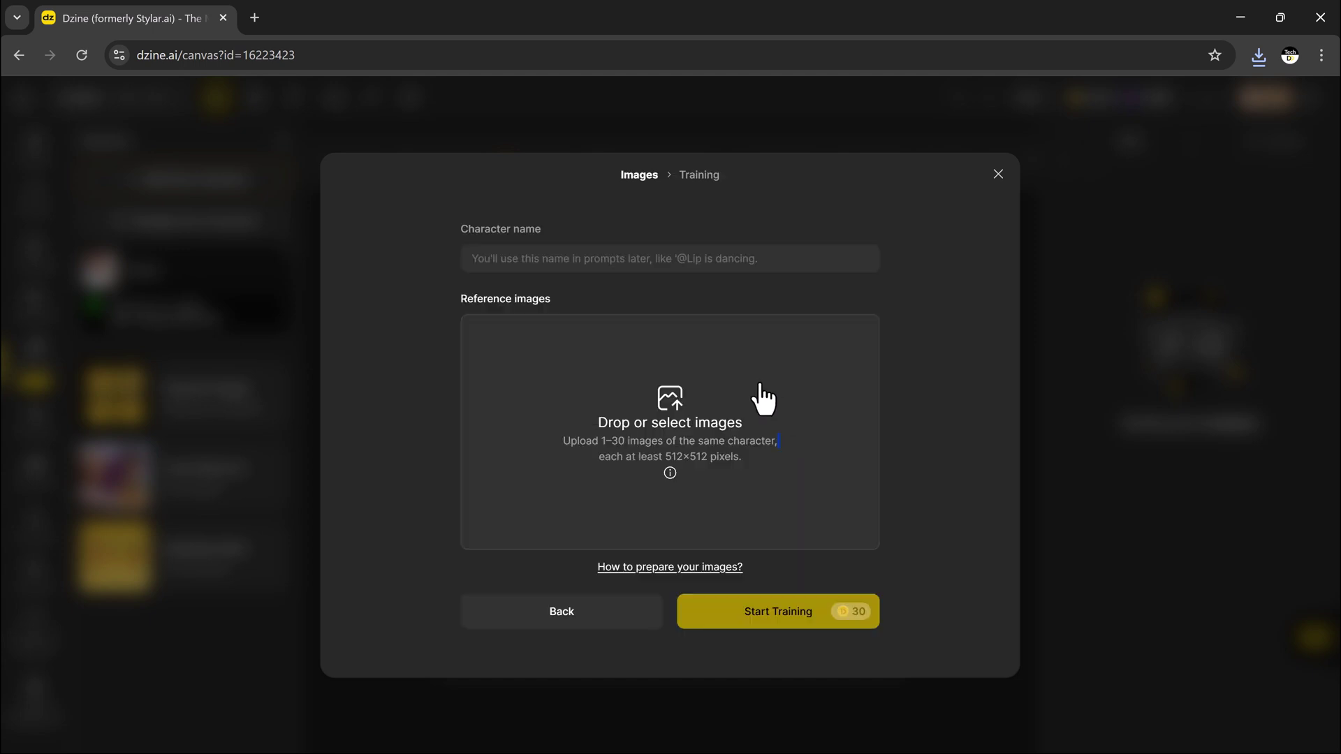
left_click(607, 260)
type("Gwen")
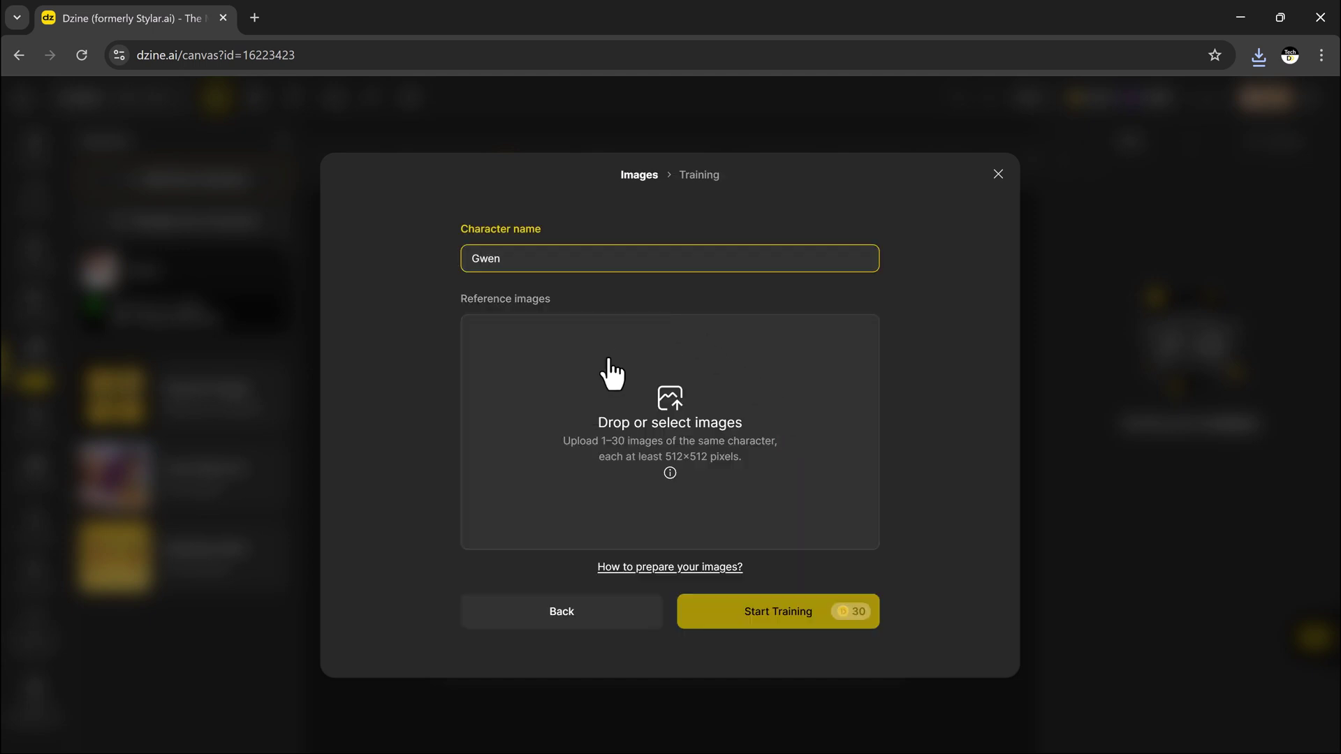
left_click(612, 378)
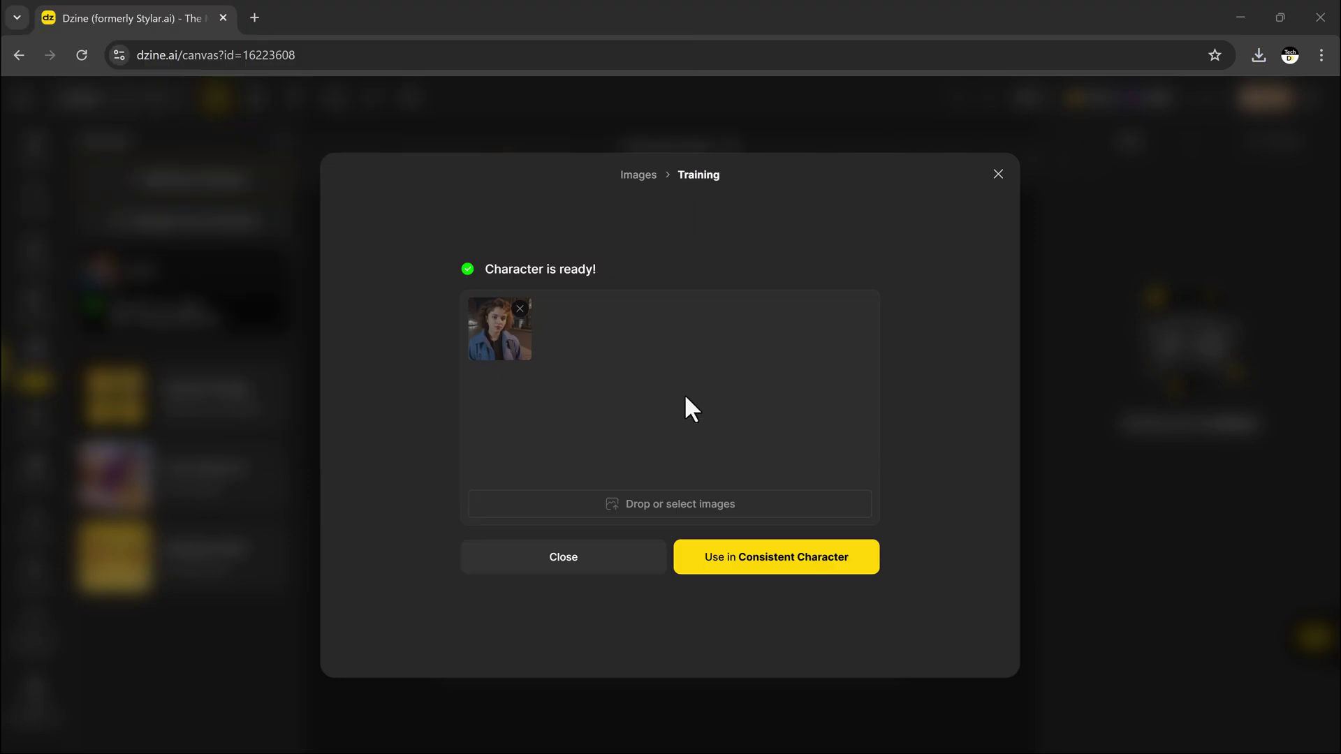
left_click(741, 559)
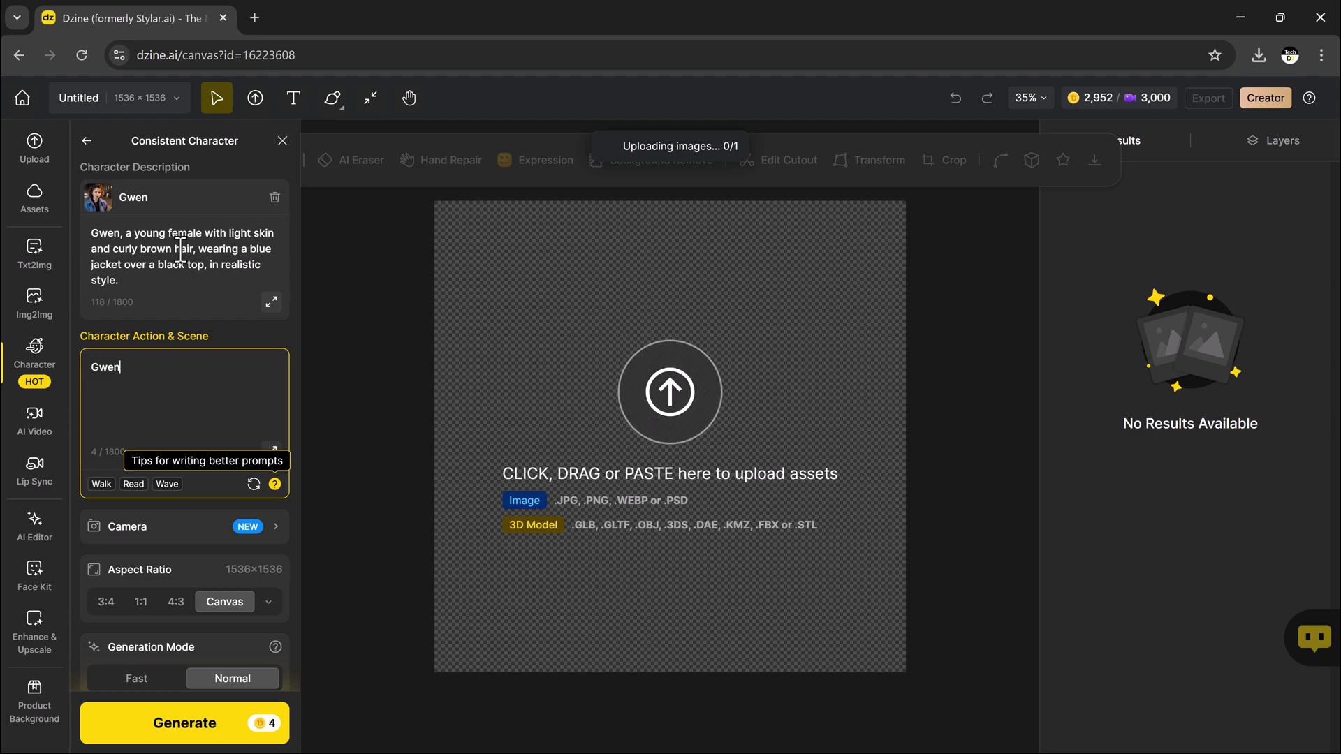
Step: Generate consistent images of Gwen from the scene prompt
left_click(179, 414)
scroll(179, 415, "down", 1)
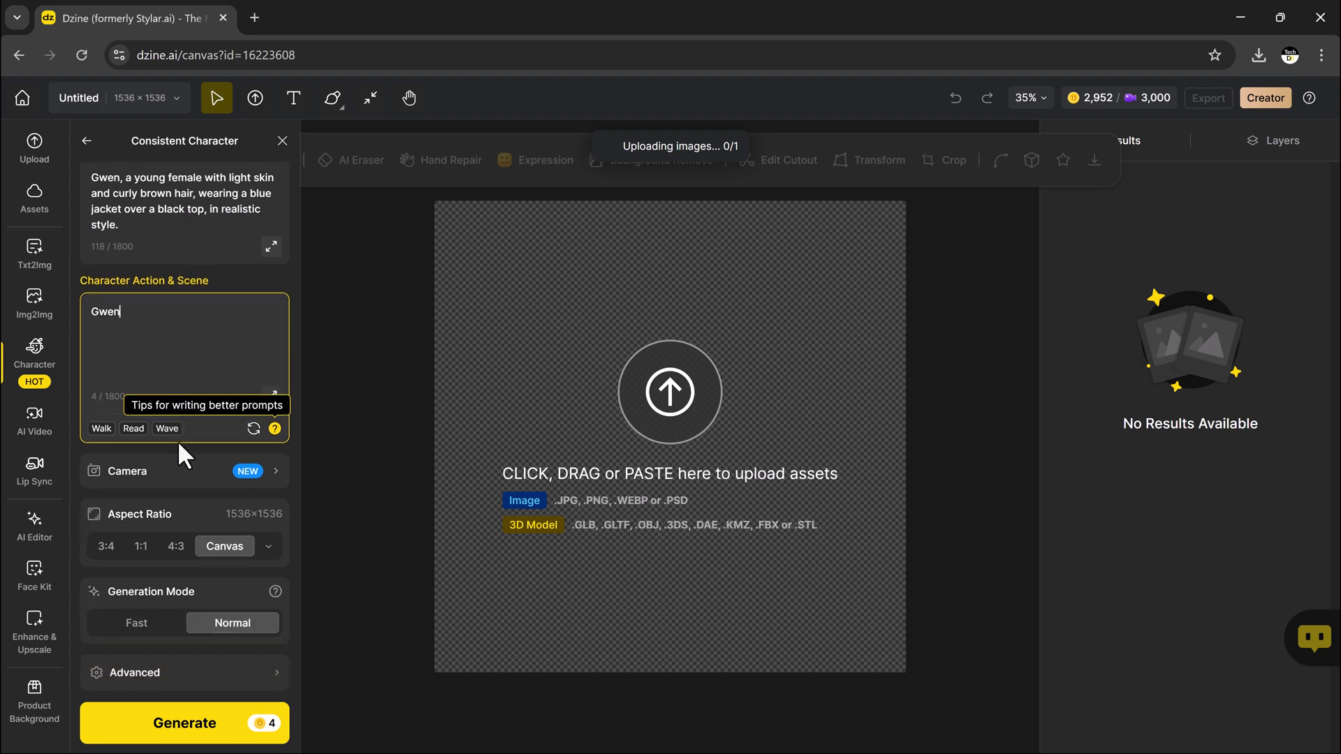
left_click(172, 730)
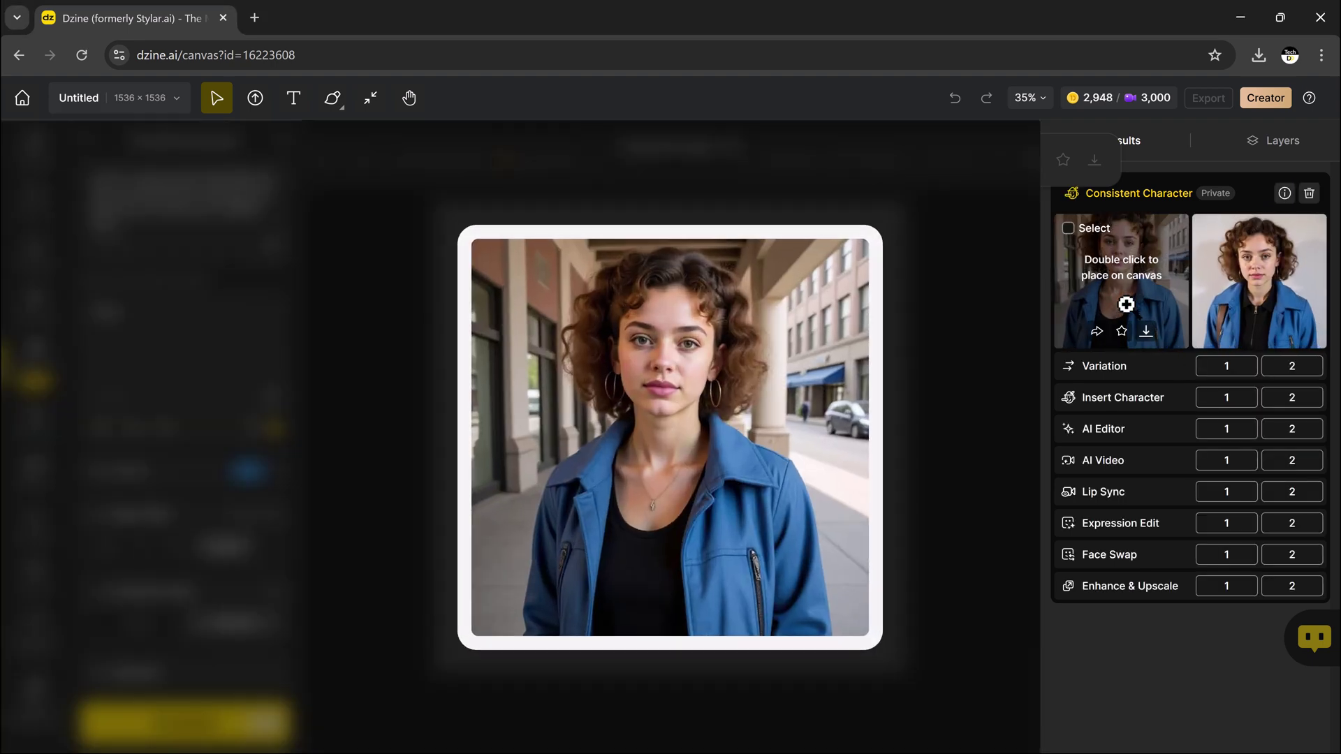
Step: Download the first Gwen image as a 1x PNG, then review the second result
left_click(1126, 305)
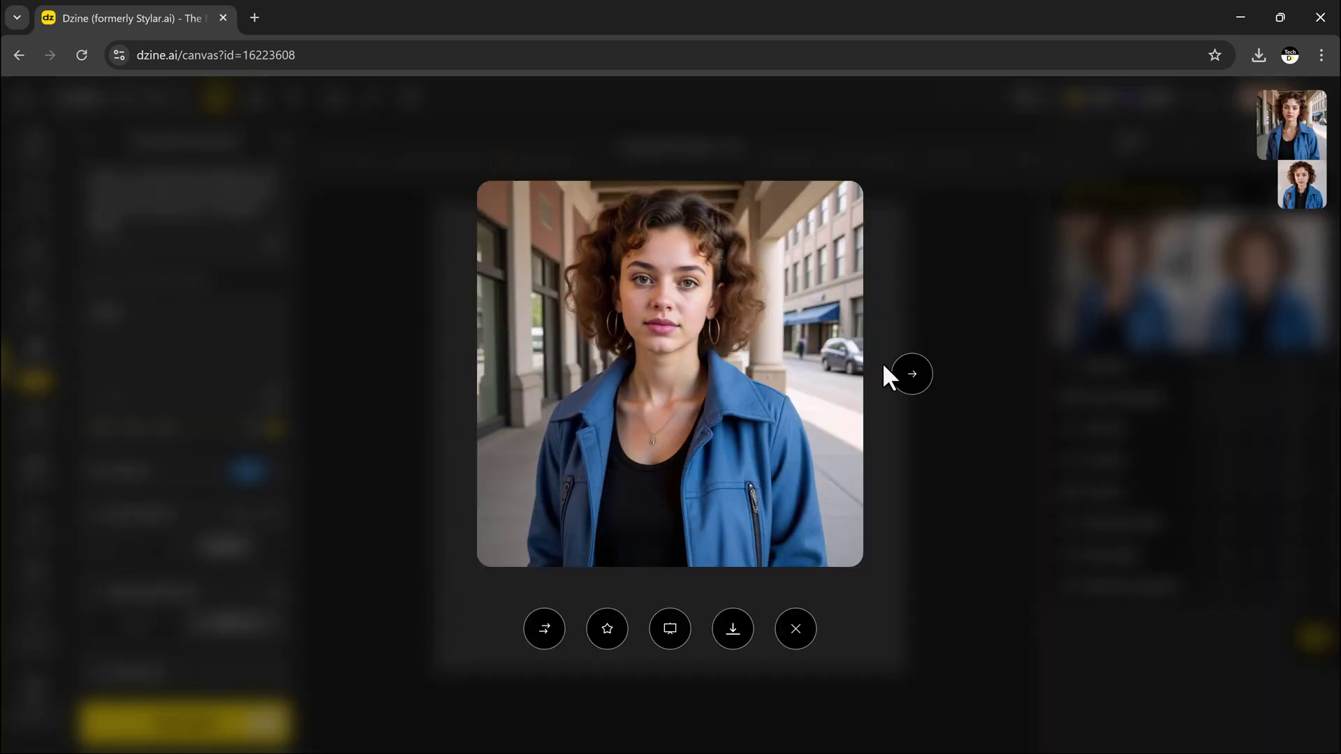
left_click(733, 637)
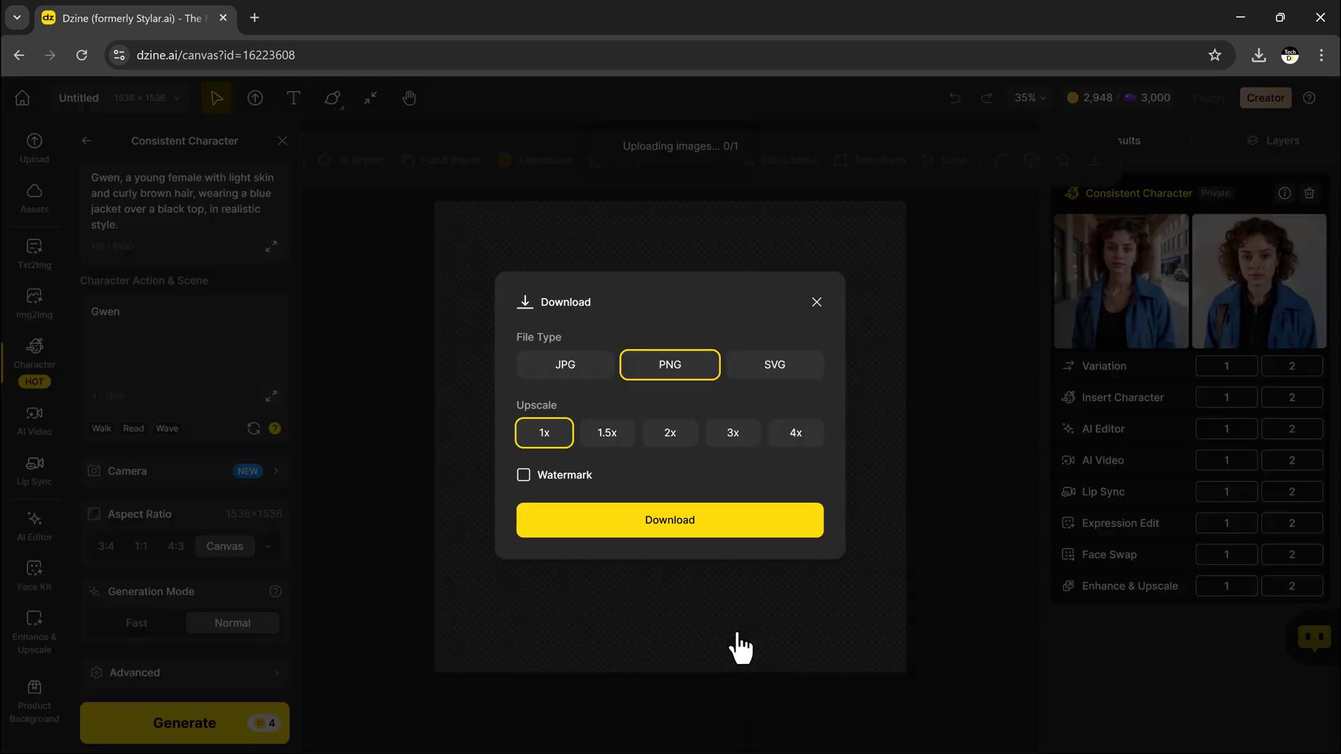
left_click(708, 529)
left_click(1201, 337)
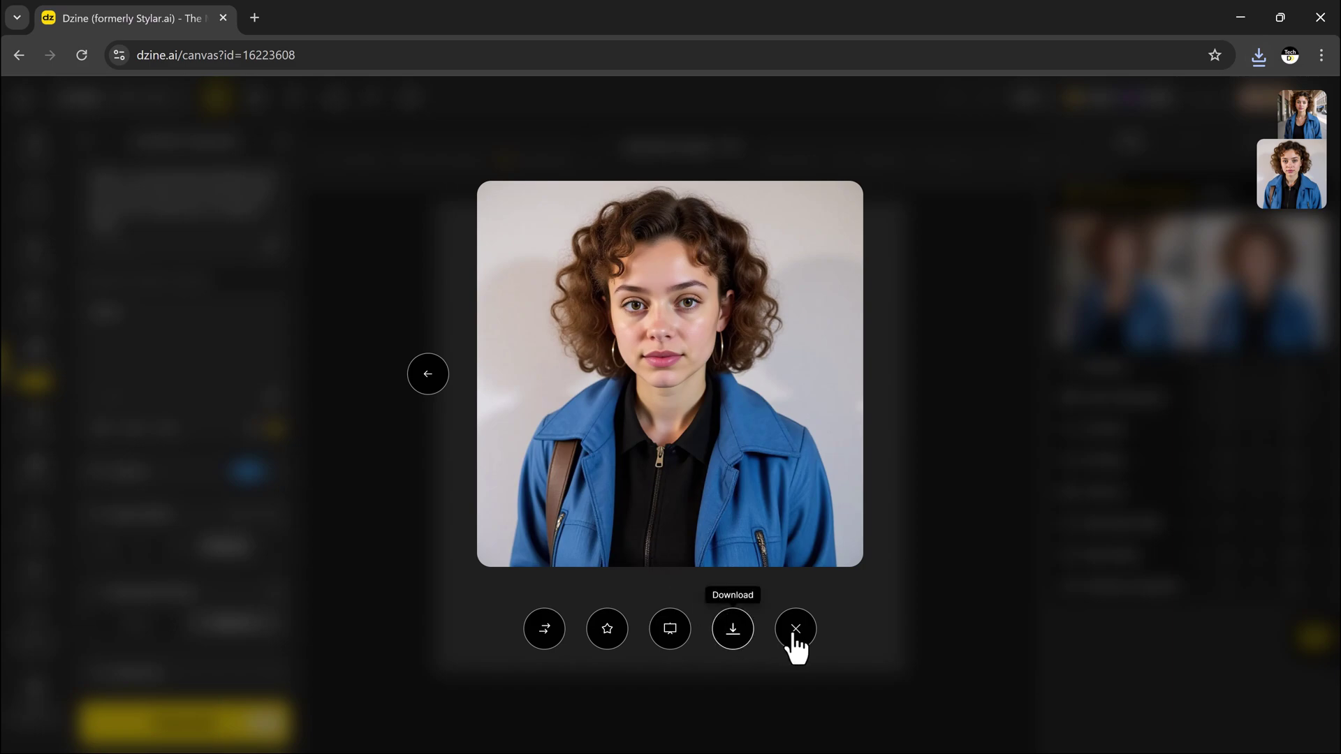
left_click(818, 639)
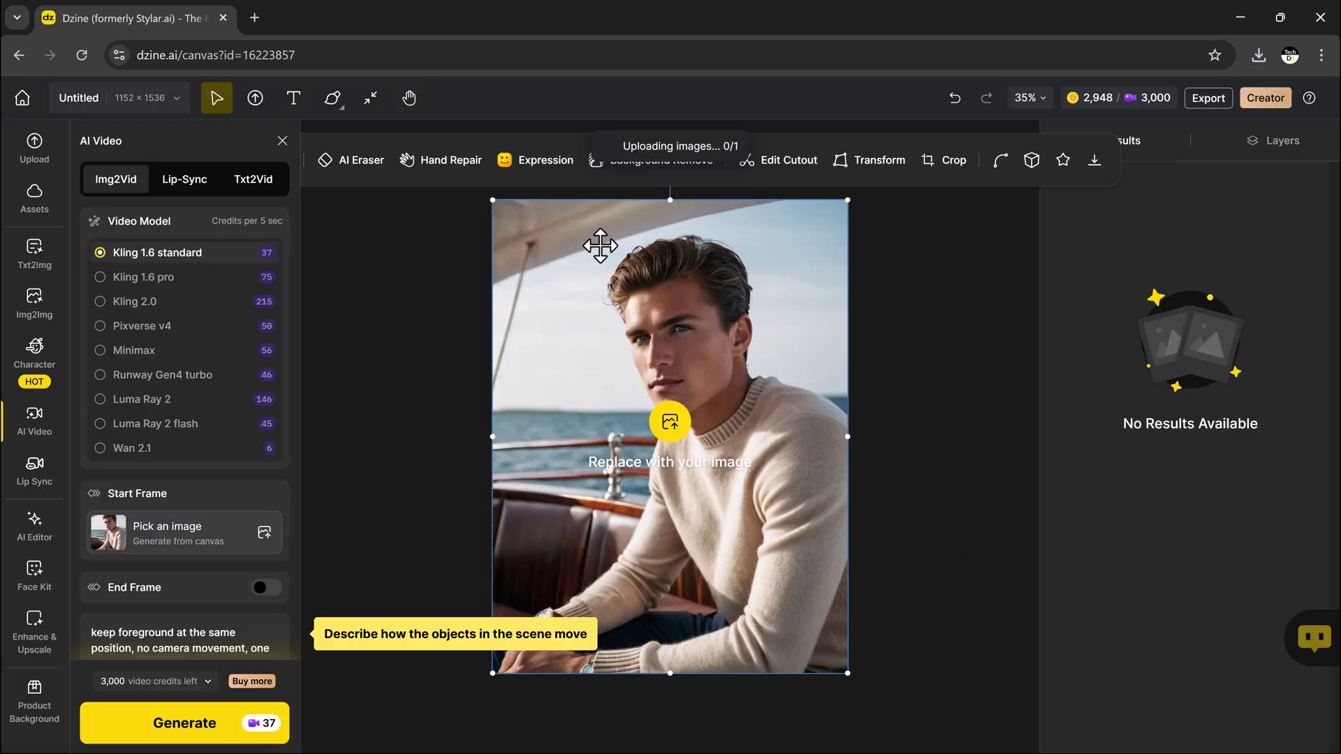
Step: Load Untitled (4) from Downloads onto the AI Video canvas, stretched to fill the frame
left_click(665, 430)
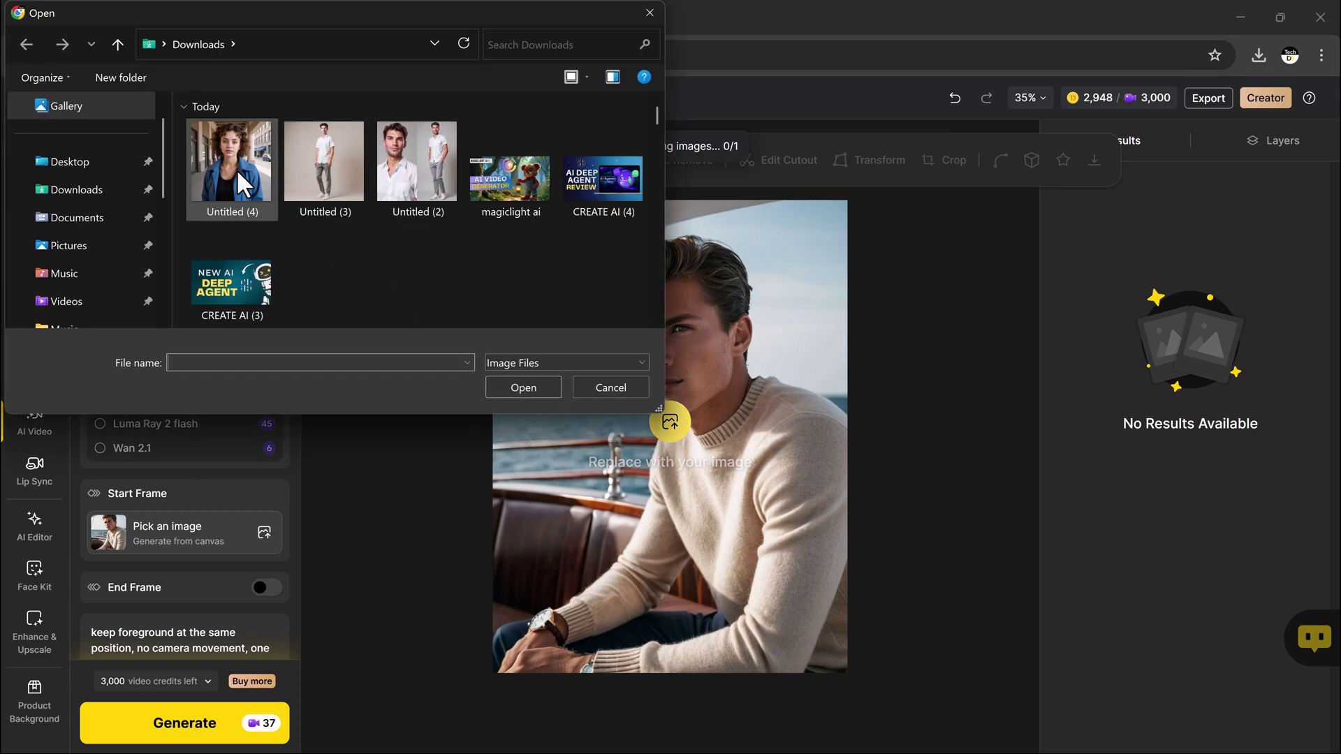
double_click(236, 169)
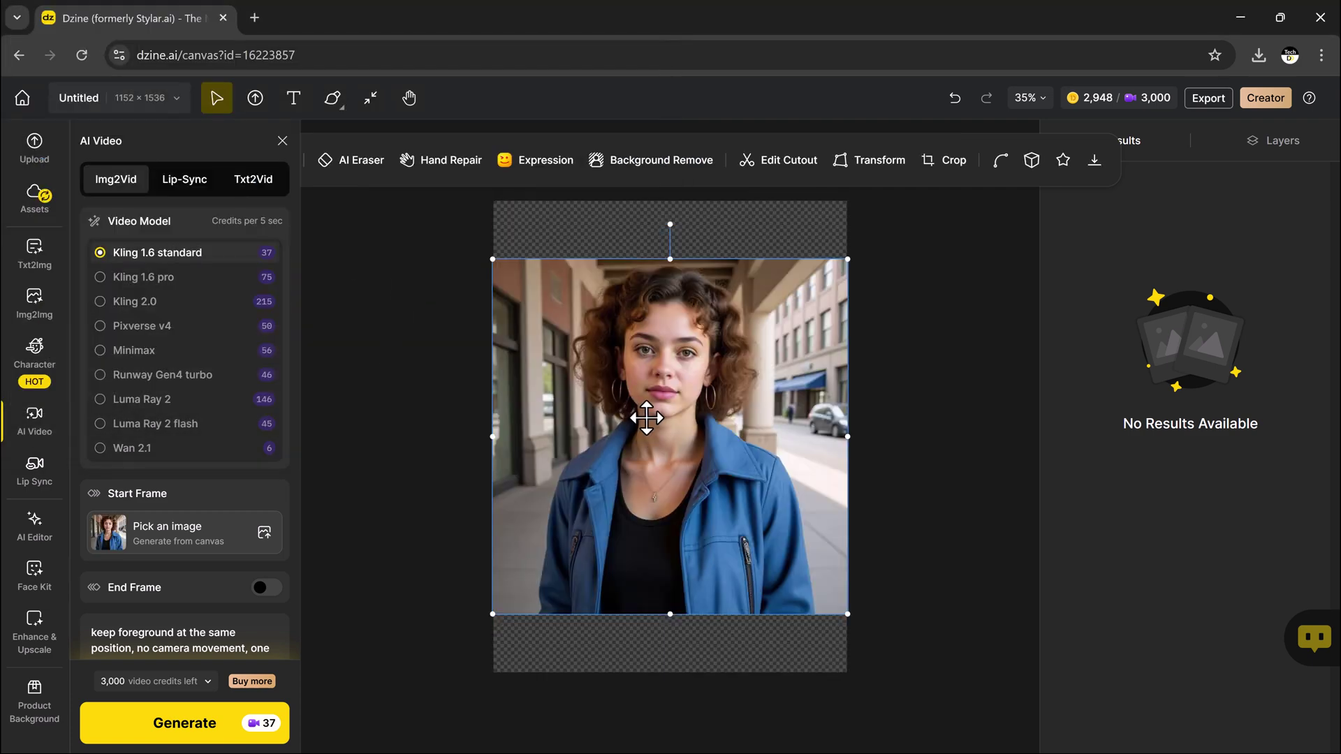
left_click_drag(670, 259, 671, 192)
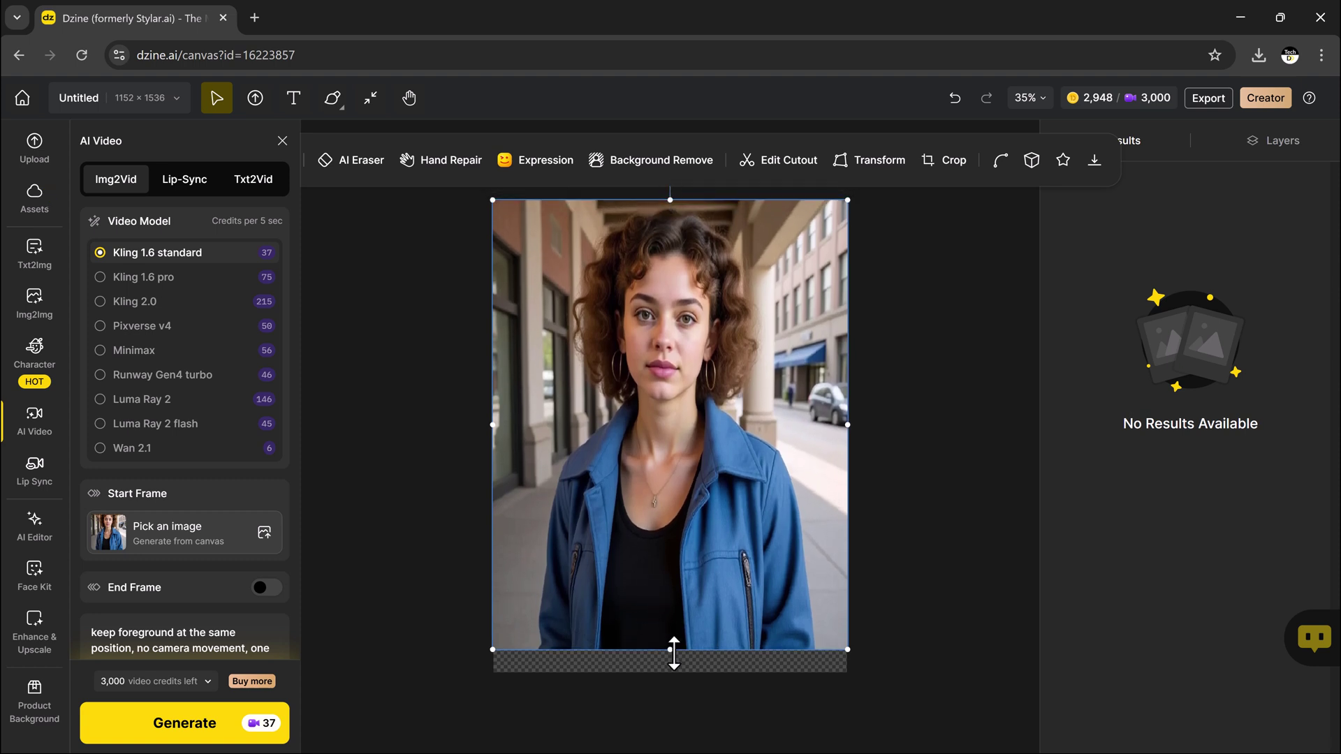
left_click_drag(675, 655, 674, 672)
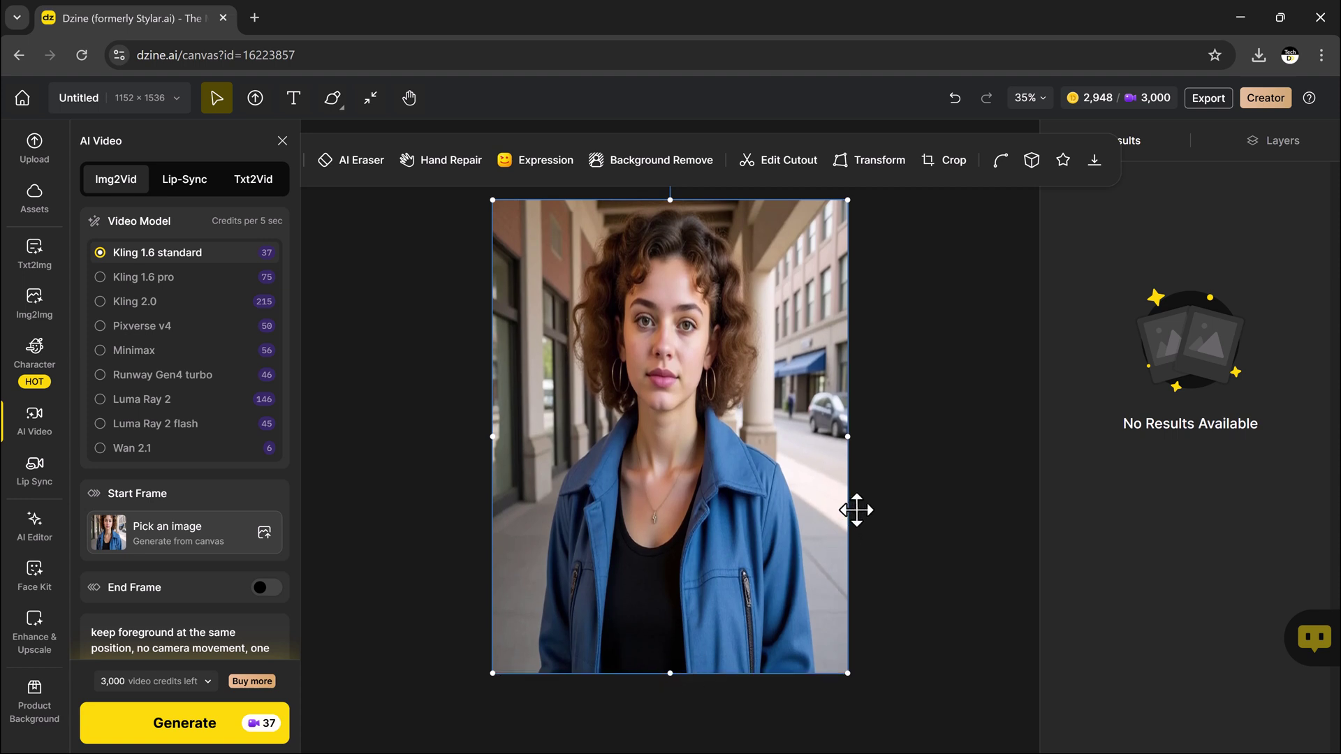
Step: Try Kling 1.6 pro, then settle on Pixverse v4 as the video model (50 credits)
left_click(101, 276)
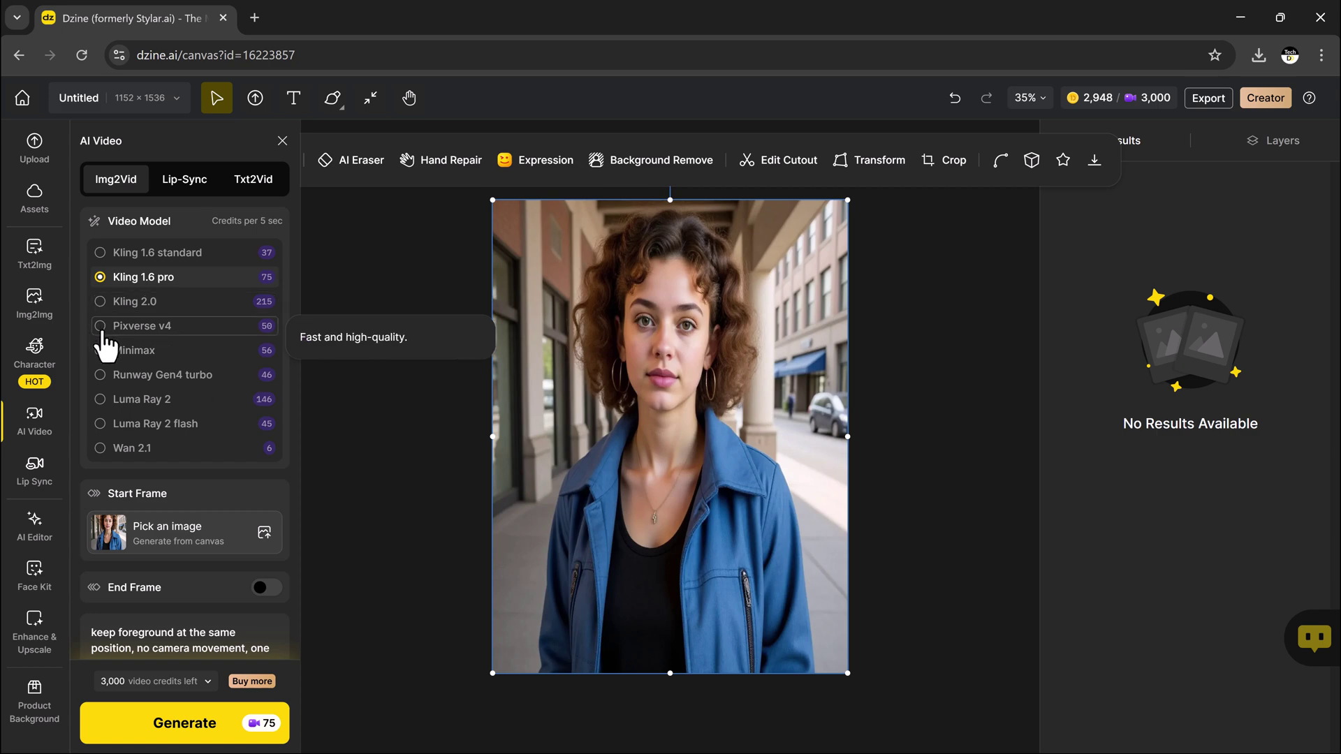
scroll(102, 359, "down", 1)
scroll(116, 388, "up", 1)
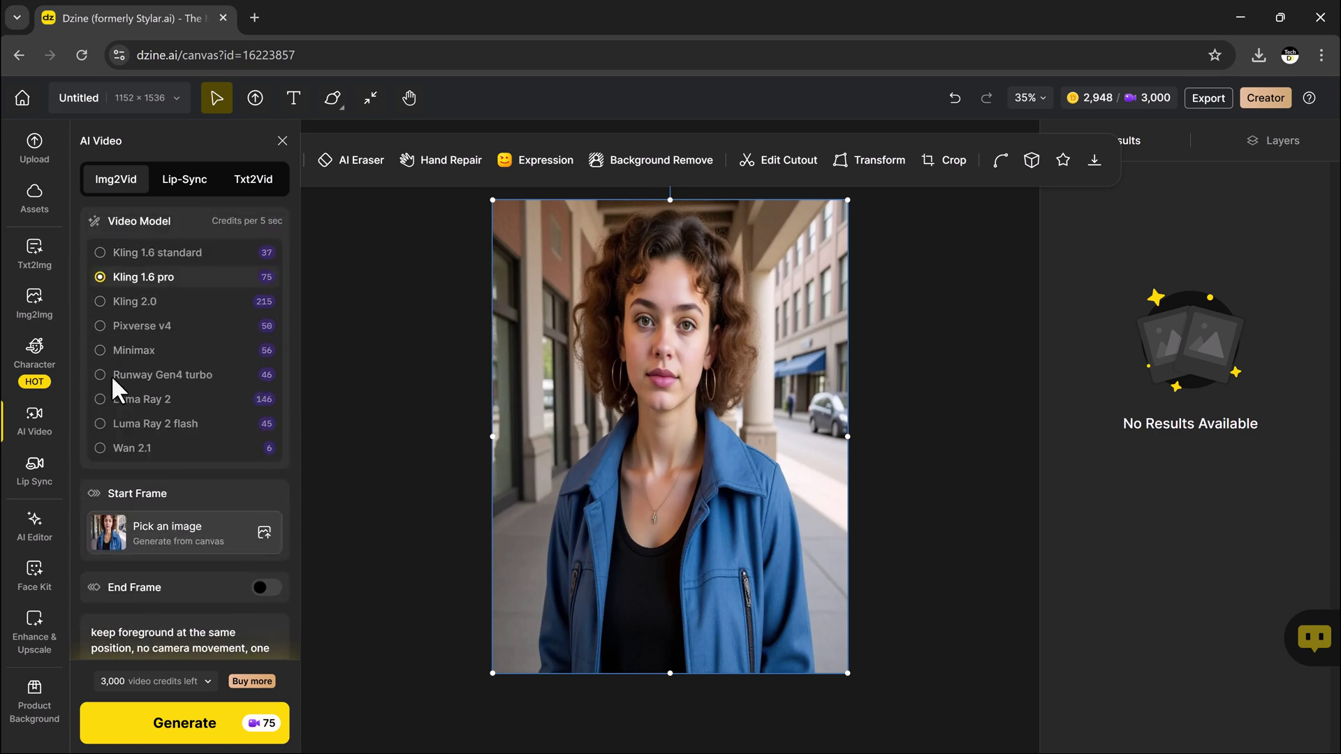
left_click(101, 333)
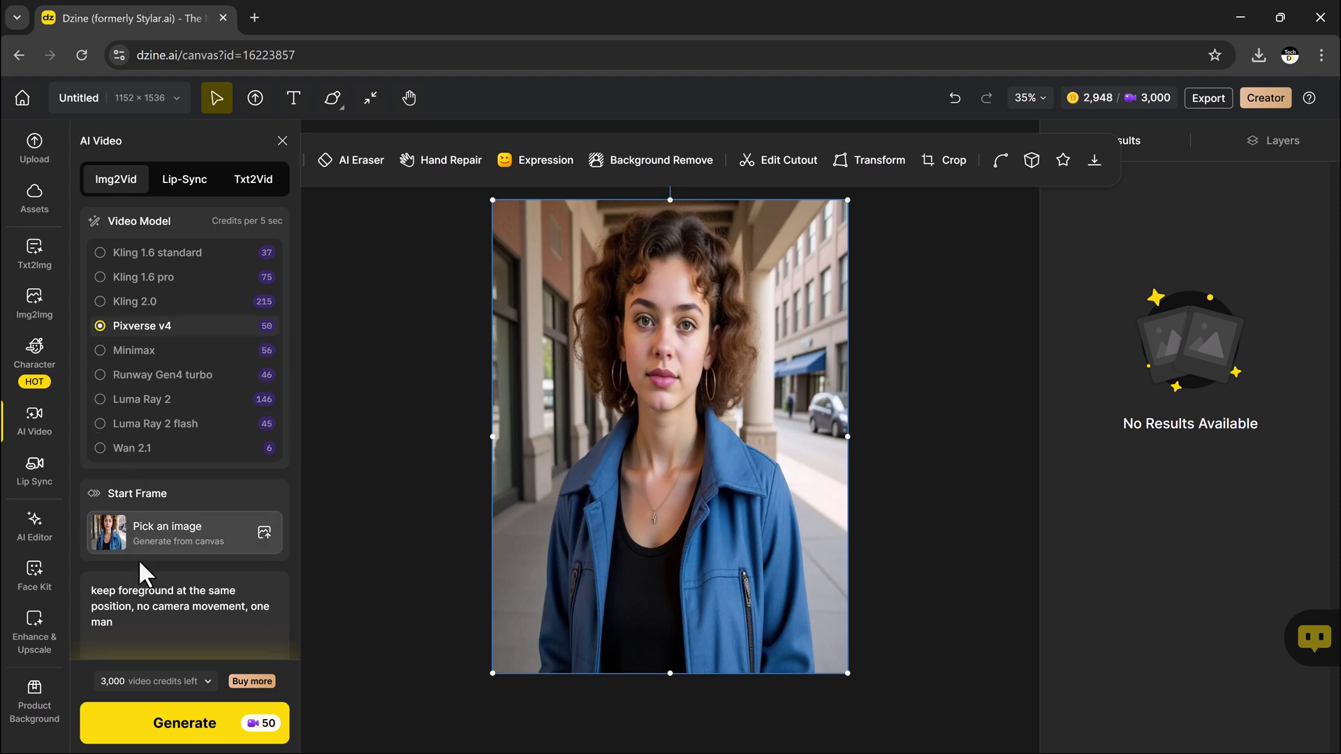
Step: Replace the motion prompt with 'A girl smile and shake her head.' and generate a 5s video
scroll(178, 559, "down", 2)
scroll(158, 529, "down", 1)
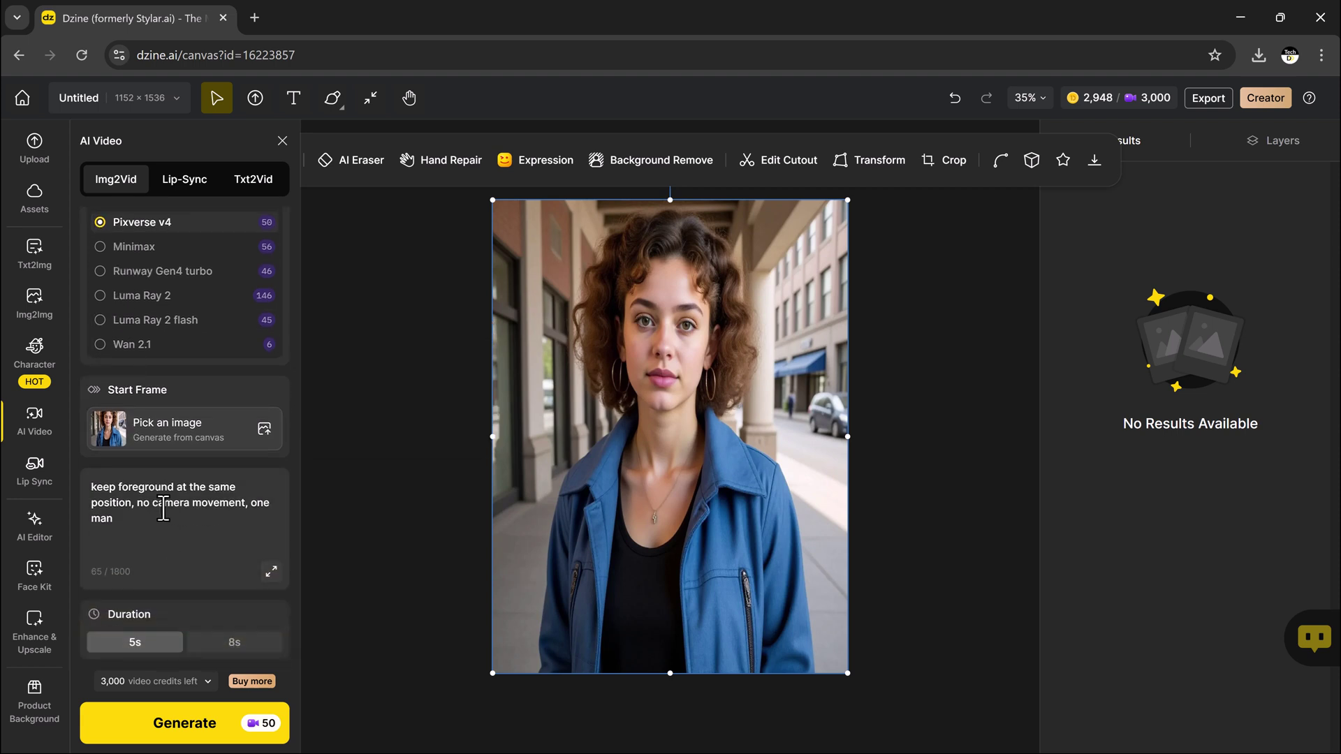
left_click_drag(137, 538, 75, 499)
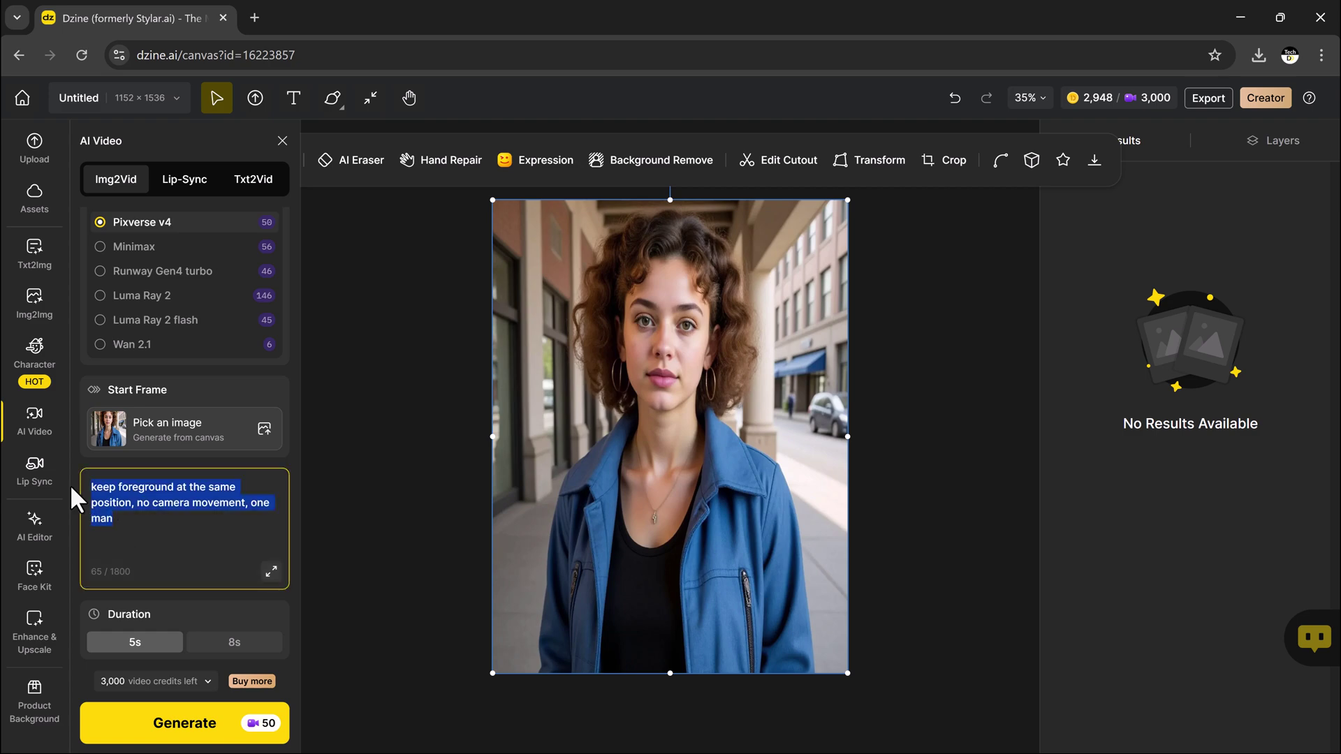
type("A girl smile and shake her head")
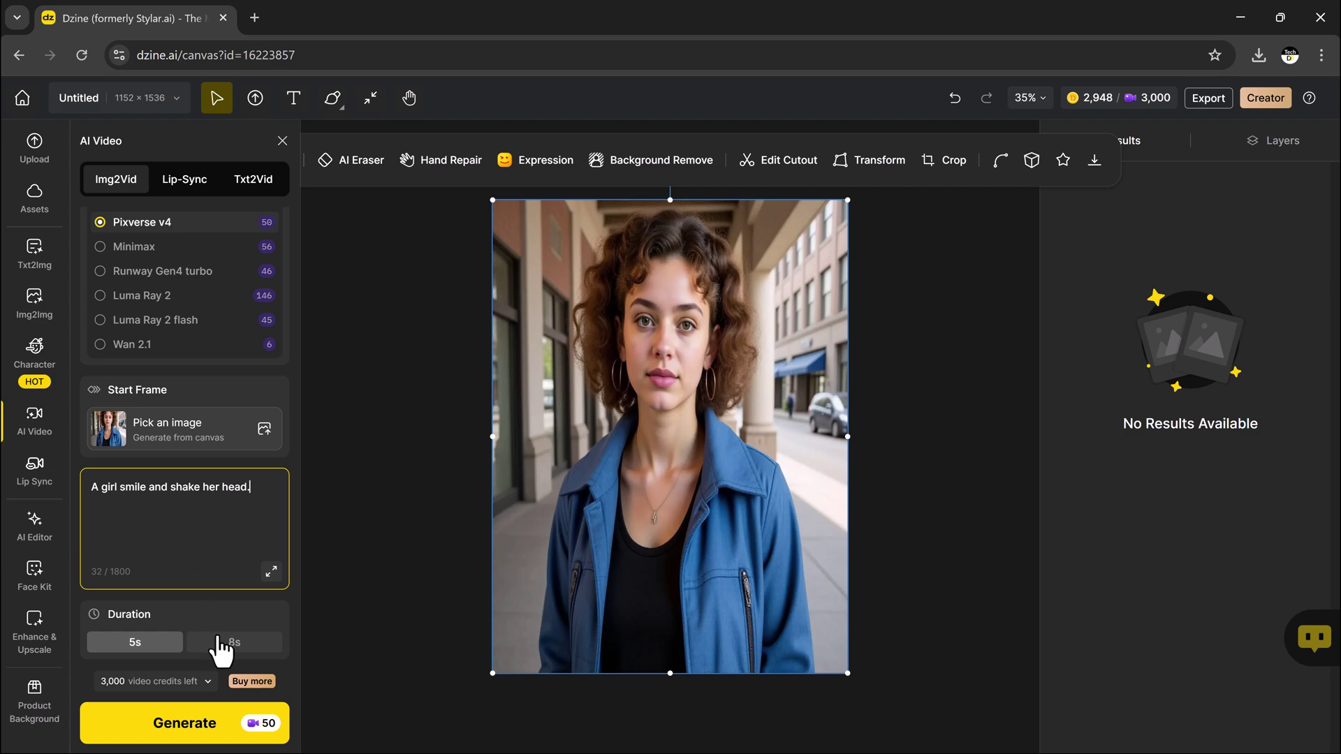
left_click(158, 733)
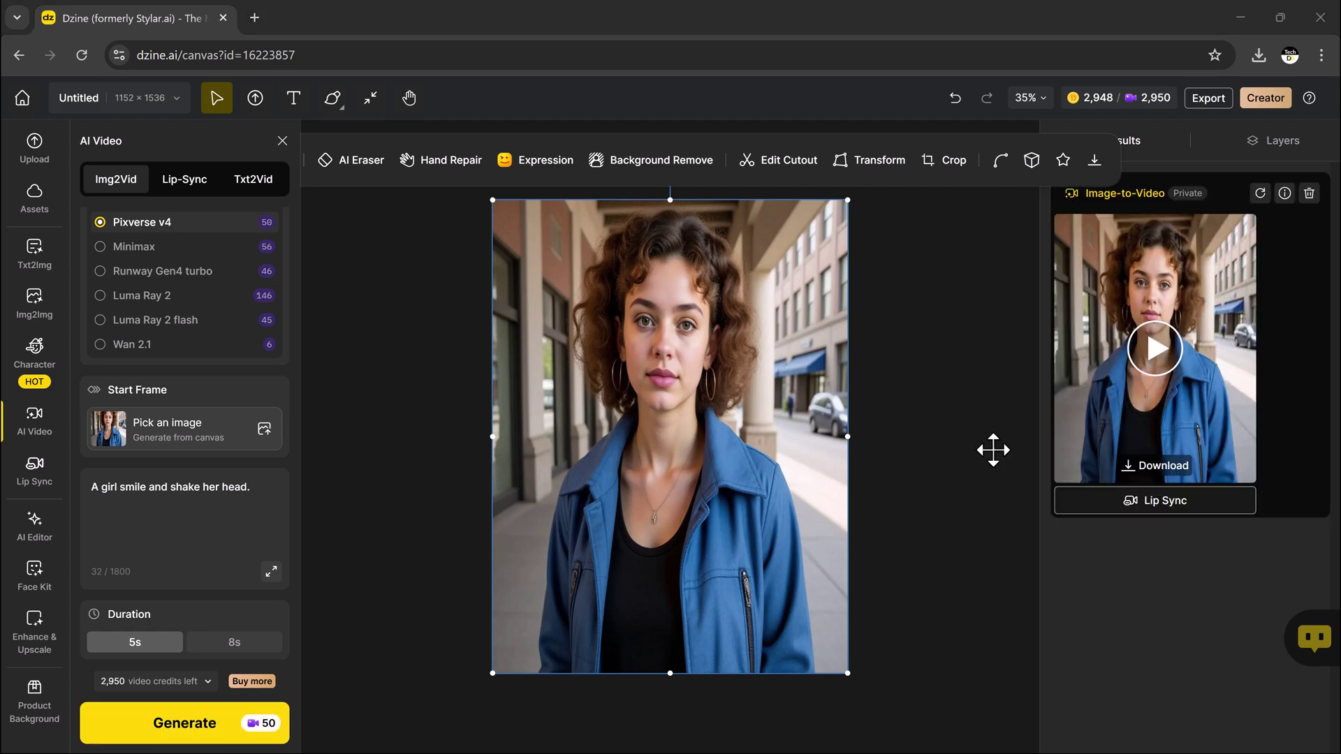
Step: Preview the smiling-woman clip full size, then return to the Dzine home page
left_click(1149, 355)
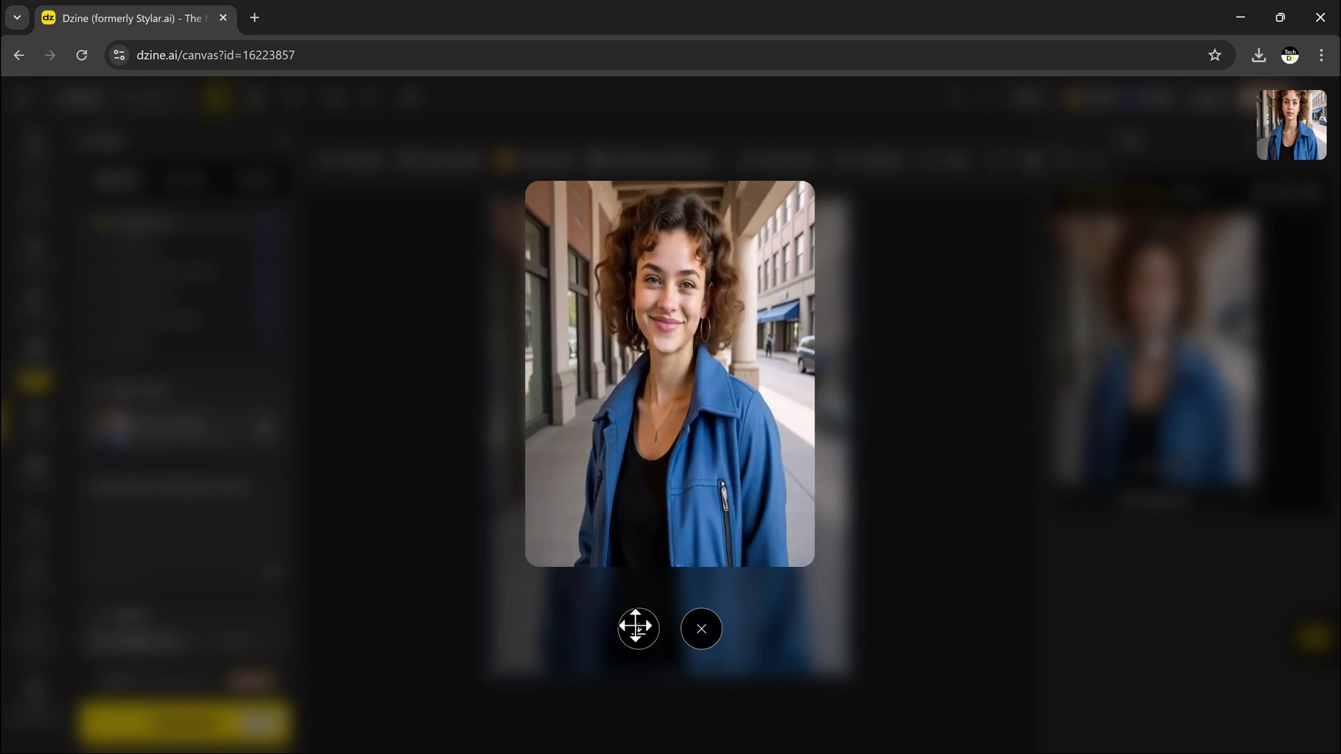
left_click(853, 457)
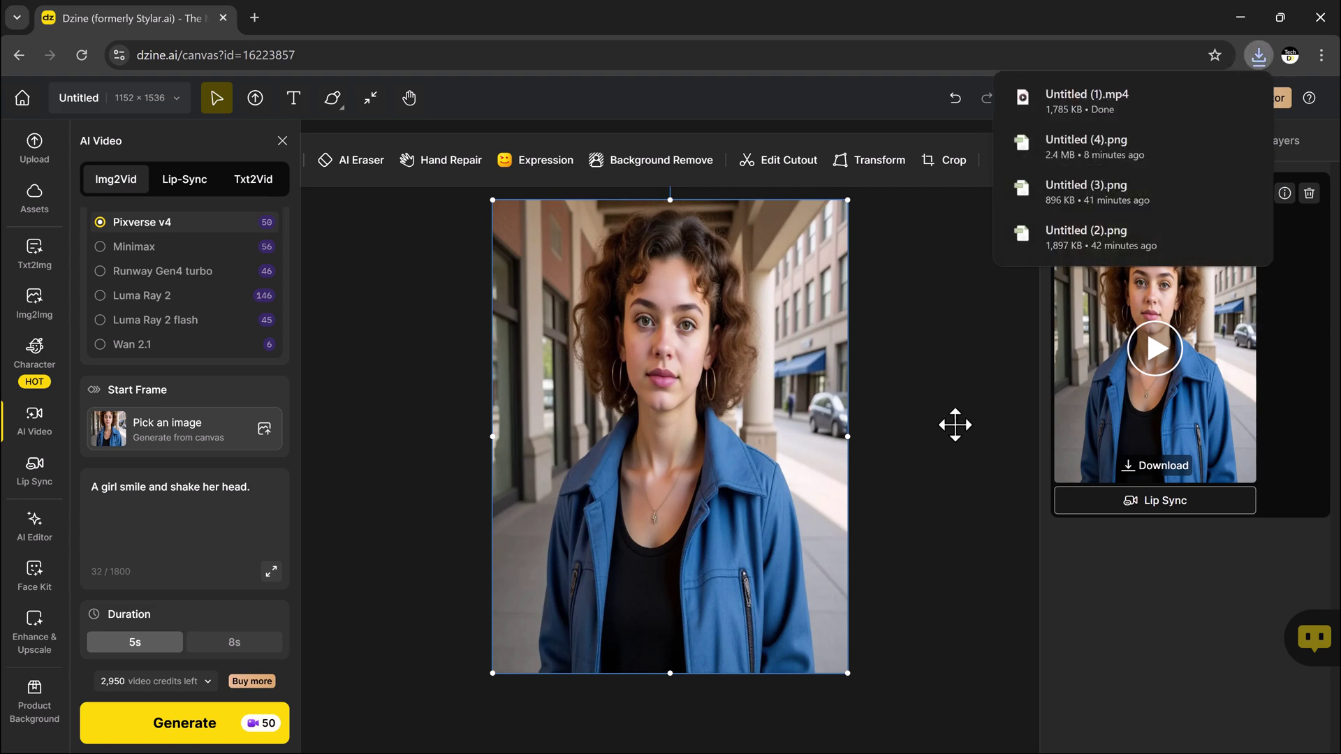
left_click(20, 103)
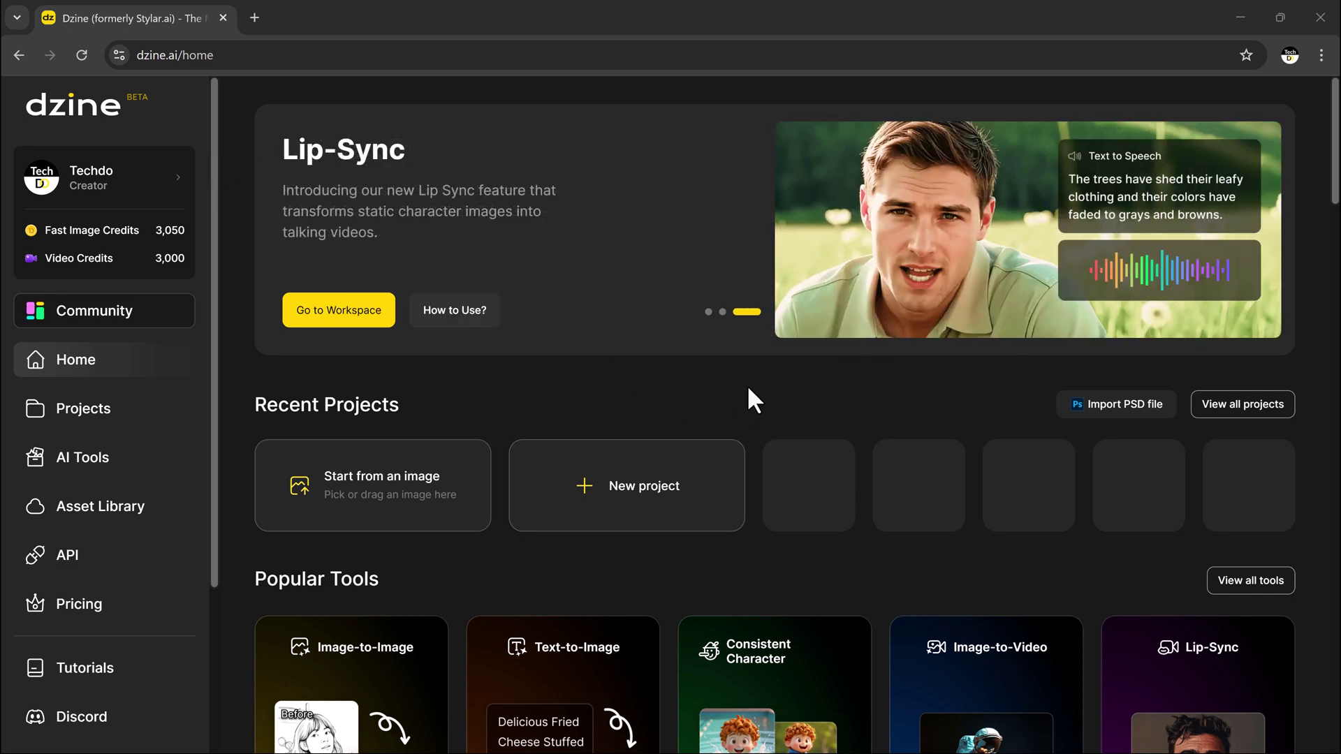
scroll(694, 440, "down", 3)
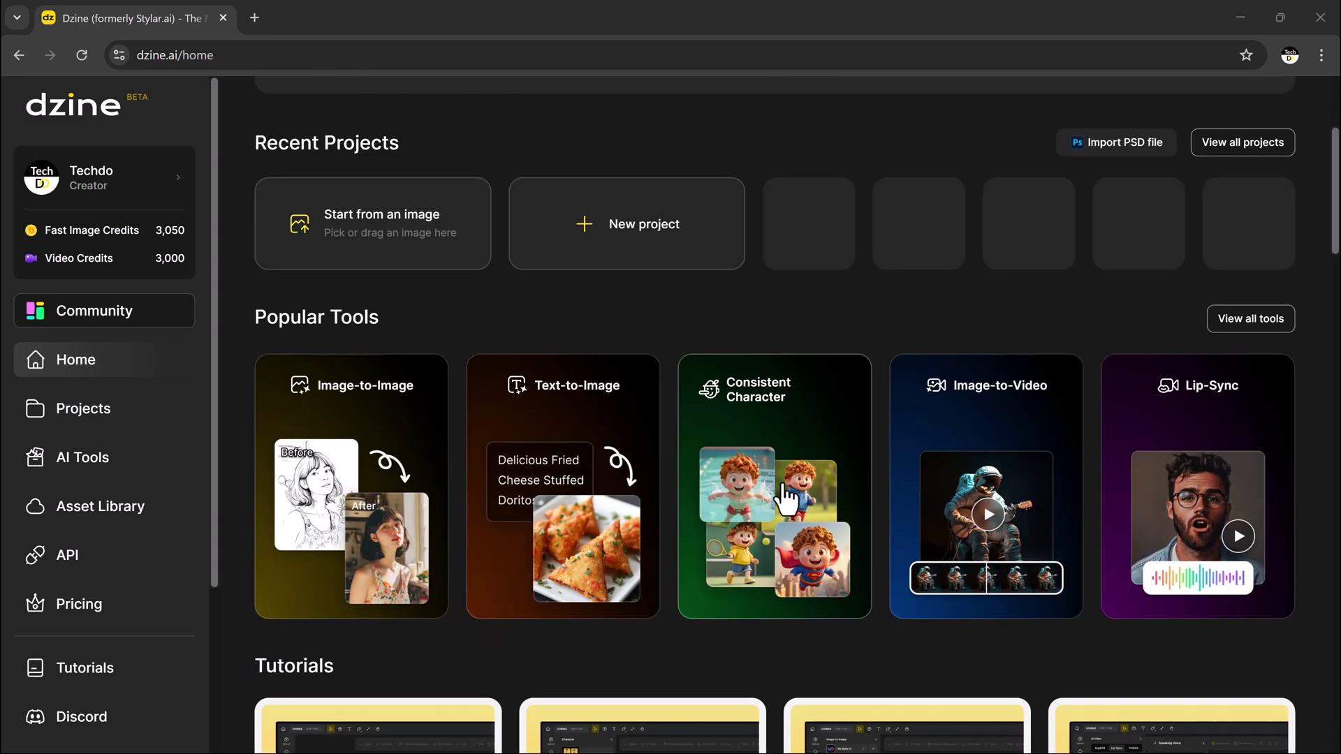
scroll(1041, 489, "down", 5)
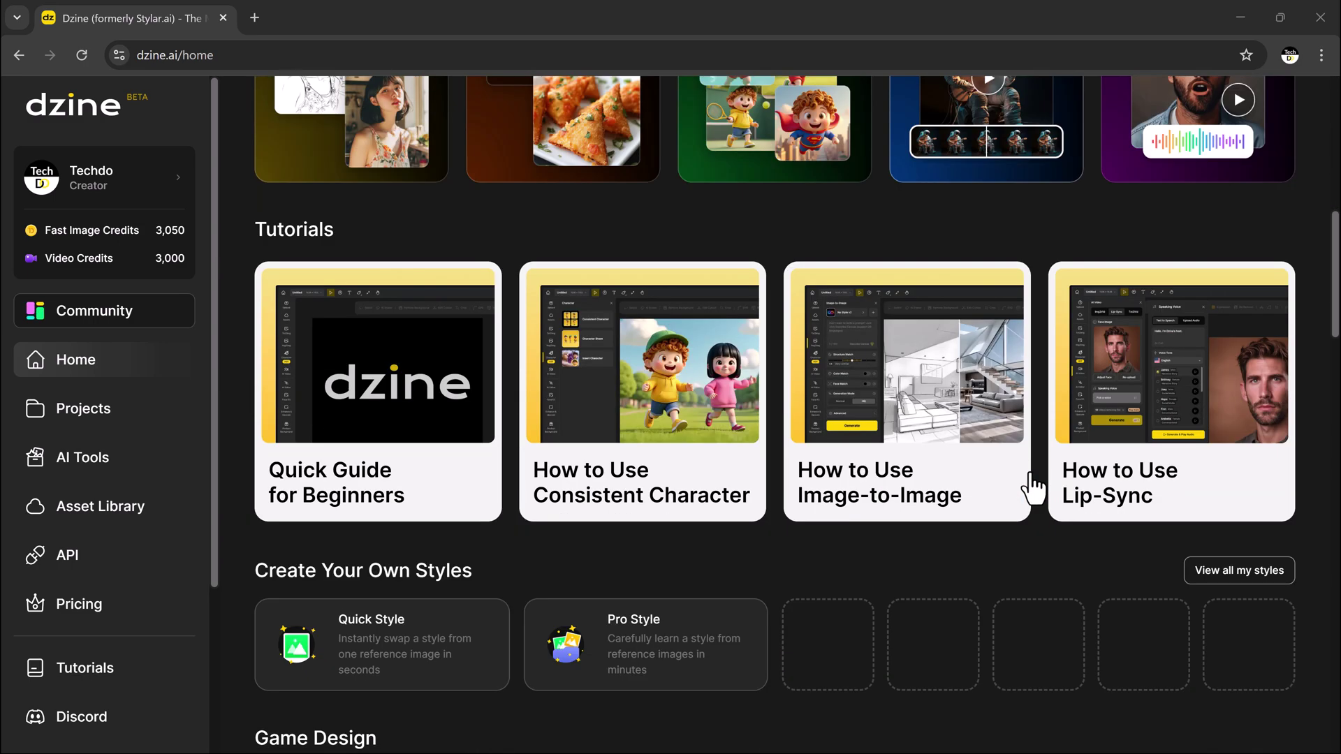
scroll(1033, 487, "down", 8)
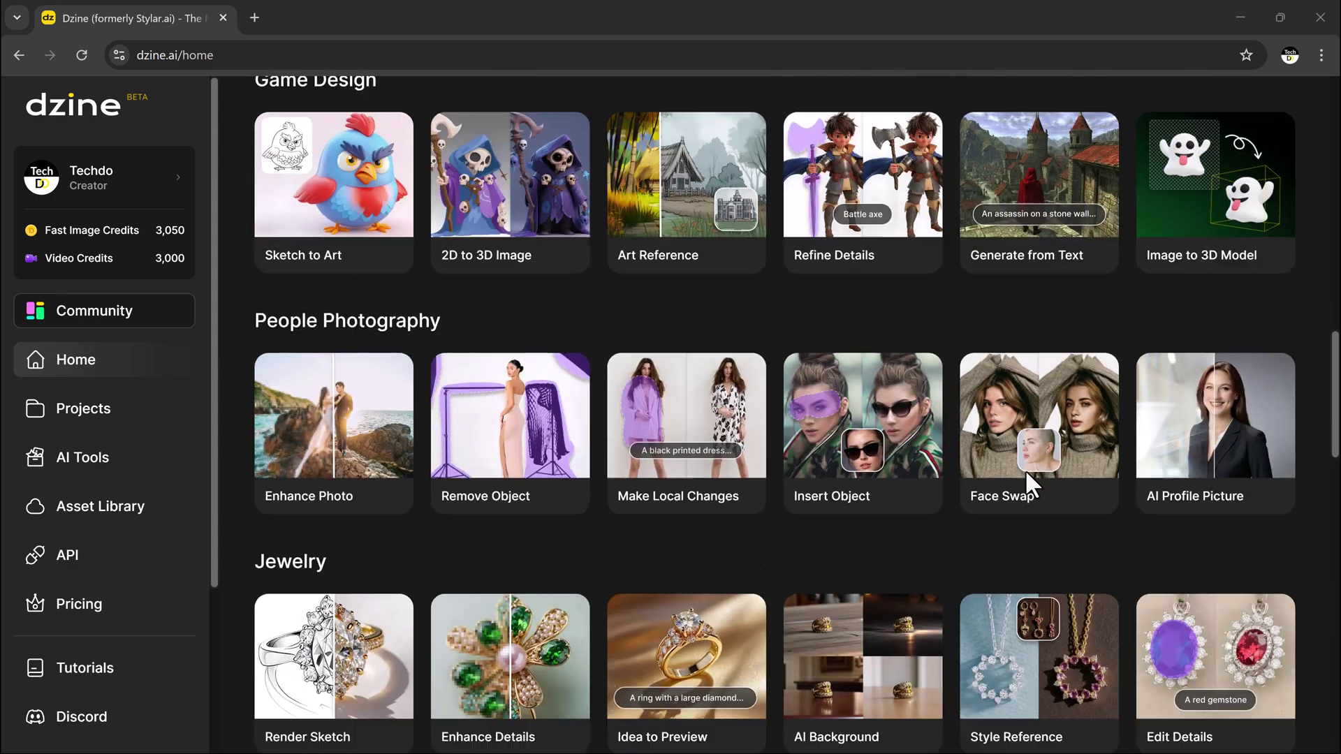
scroll(1027, 475, "down", 3)
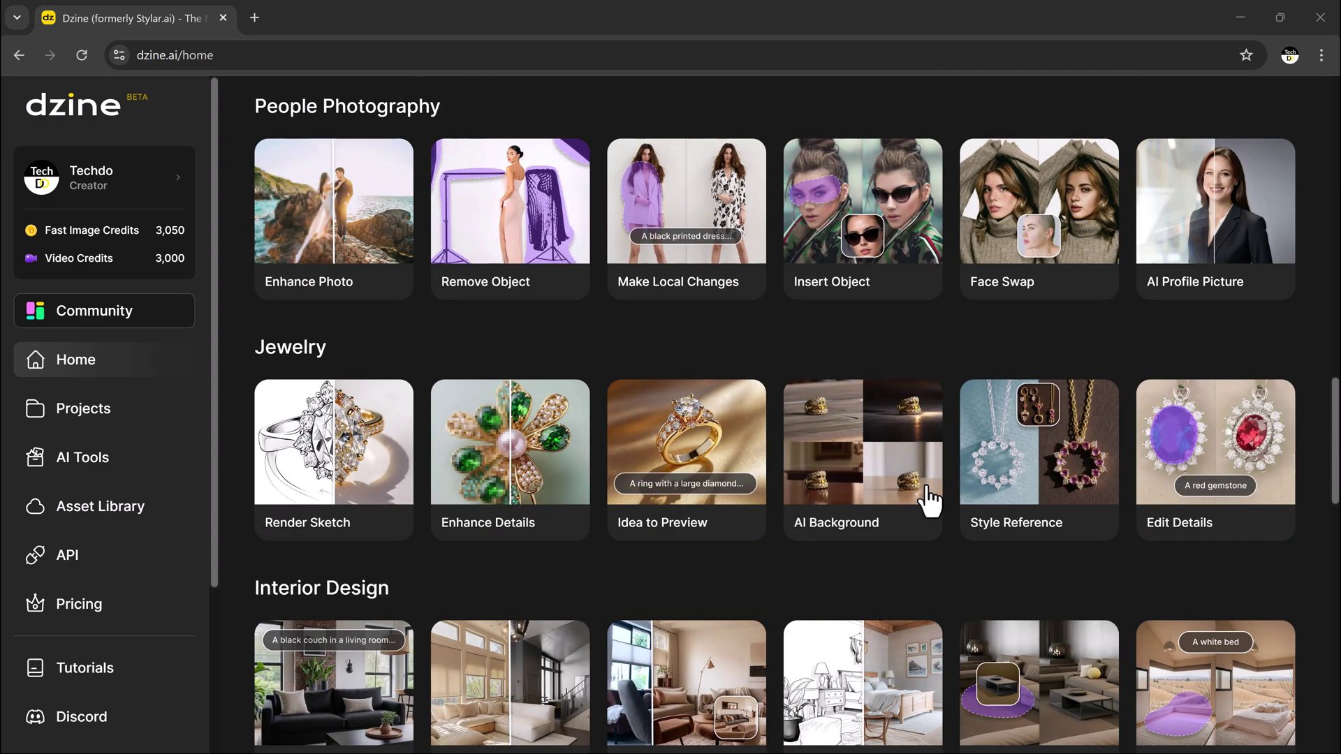
scroll(930, 502, "down", 5)
scroll(930, 501, "down", 10)
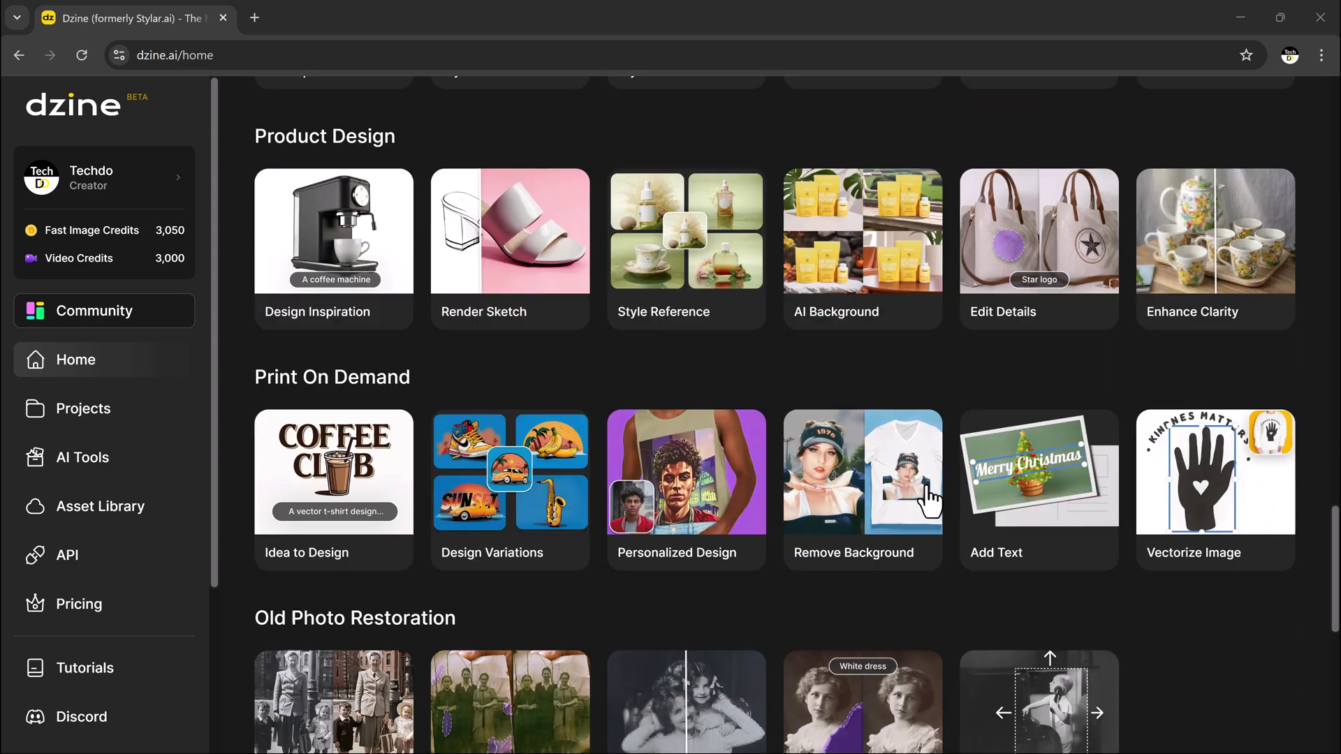